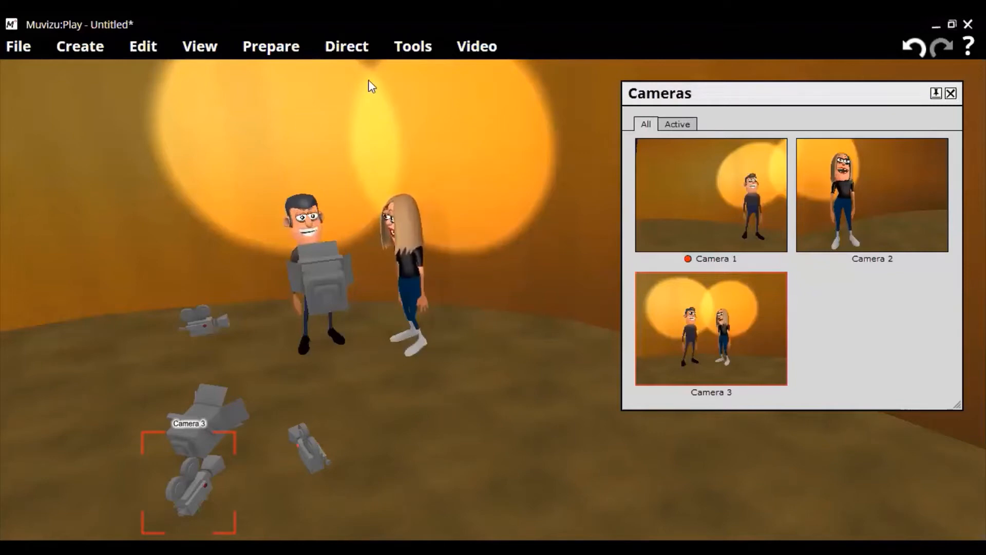
- Open the Timeline from the Tools menu and move it up over the scene
{"action": "left_click", "coordinate": [408, 53]}
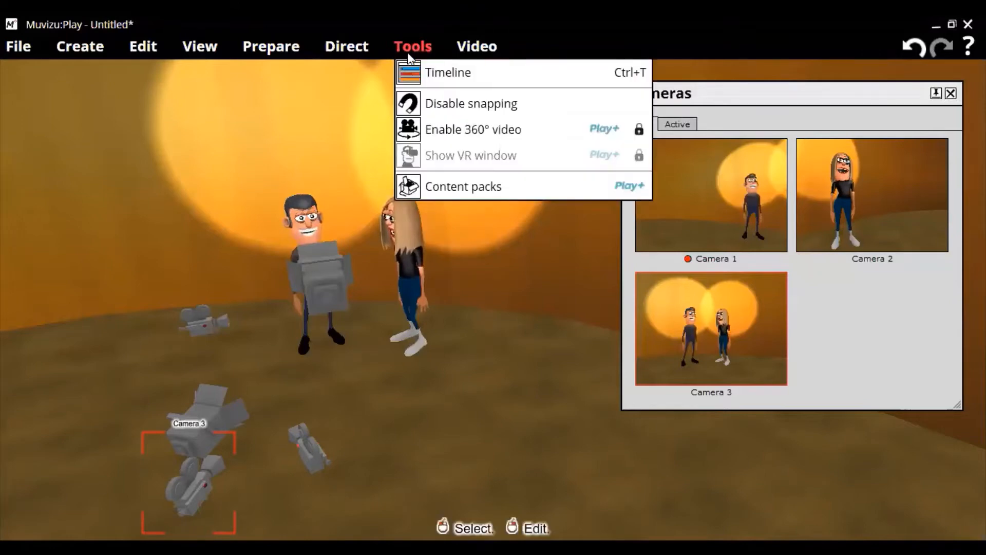
{"action": "left_click", "coordinate": [422, 75]}
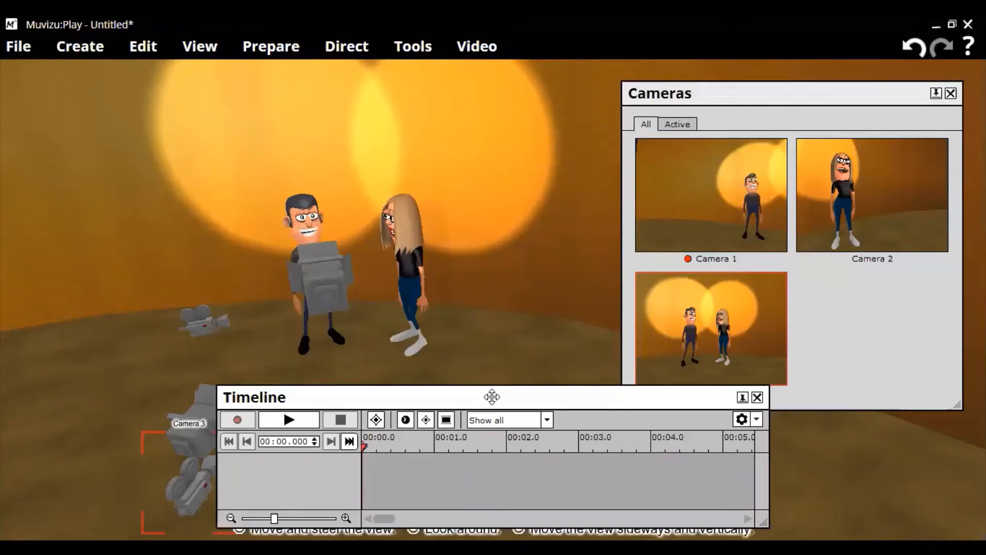
{"action": "left_click_drag", "start_coordinate": [491, 396], "coordinate": [436, 205]}
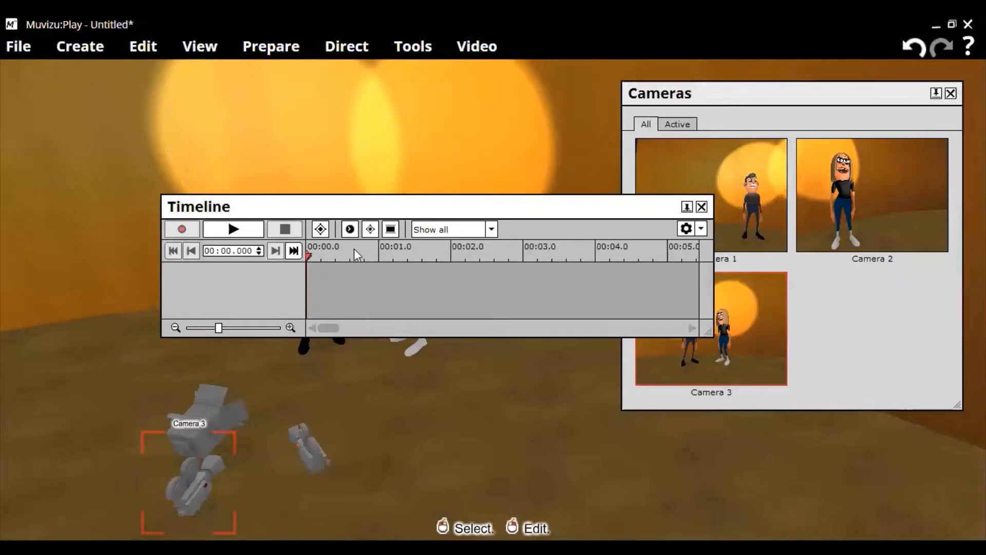
- Zoom the timeline ruler to show about four seconds and dock the Timeline at the lower right
{"action": "left_click", "coordinate": [492, 230]}
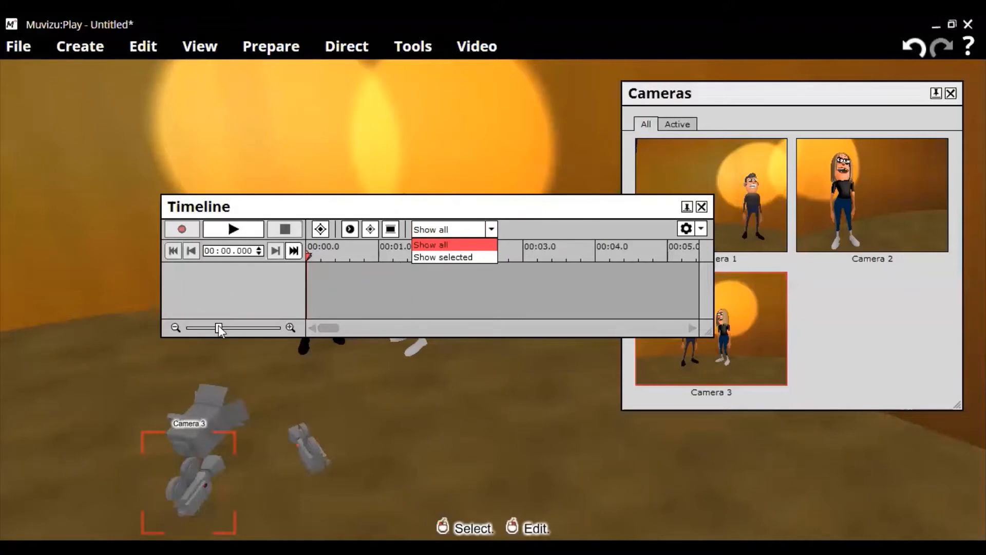
{"action": "left_click", "coordinate": [265, 325]}
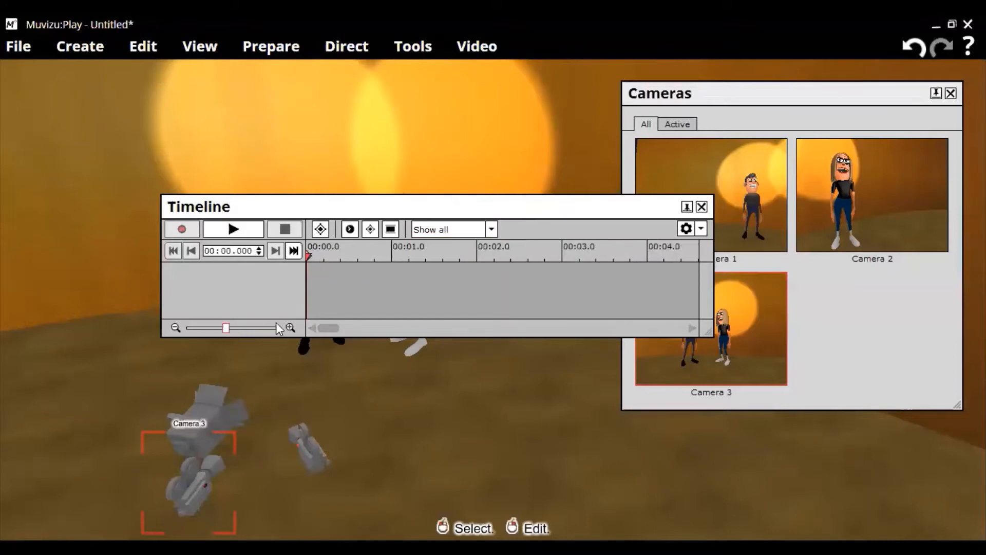
{"action": "left_click", "coordinate": [280, 324]}
{"action": "left_click", "coordinate": [240, 327]}
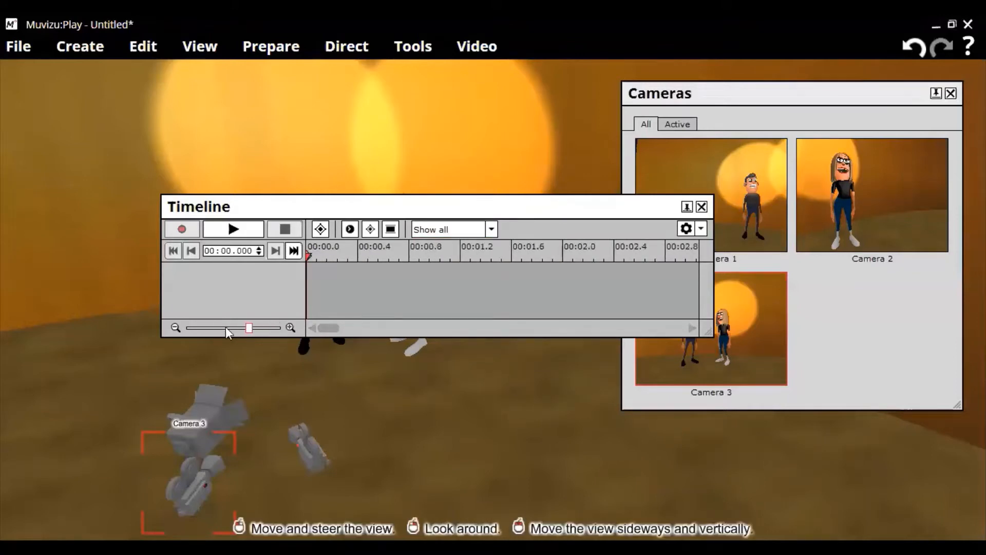
{"action": "left_click", "coordinate": [226, 328]}
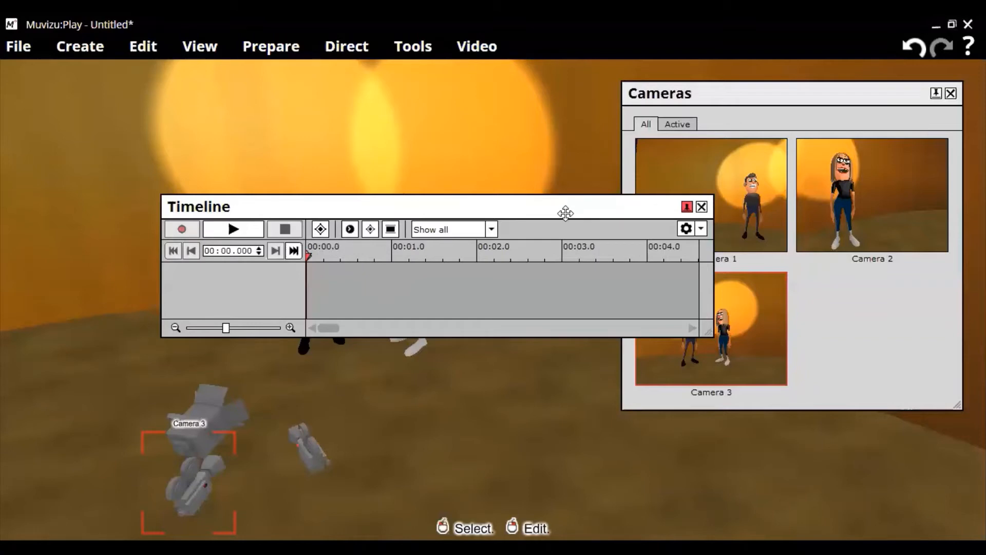
{"action": "left_click_drag", "start_coordinate": [565, 213], "coordinate": [796, 309]}
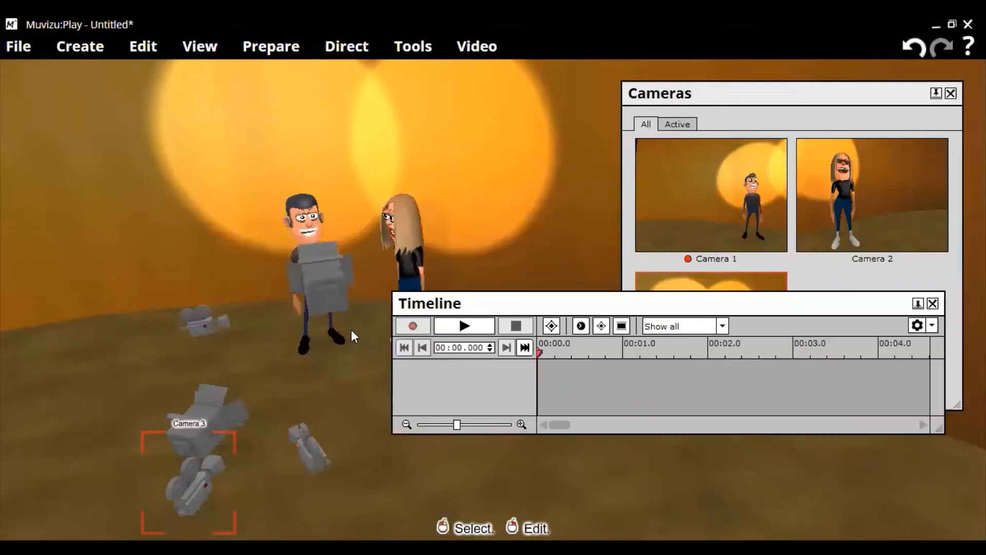
- Select Gordon and bring up his Action dialog through Prepare > Actions
{"action": "left_click", "coordinate": [307, 225]}
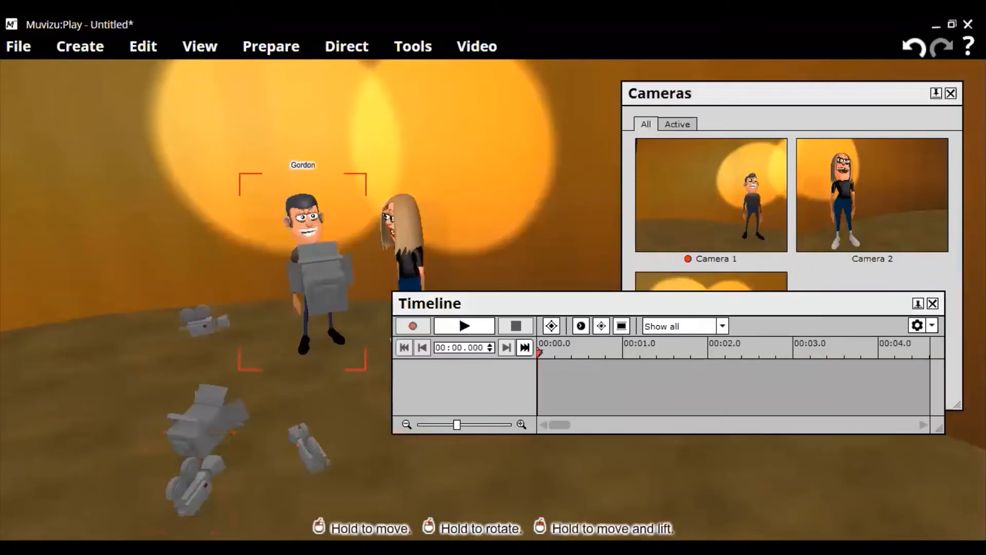
{"action": "right_click", "coordinate": [345, 390]}
{"action": "mouse_move", "coordinate": [370, 365]}
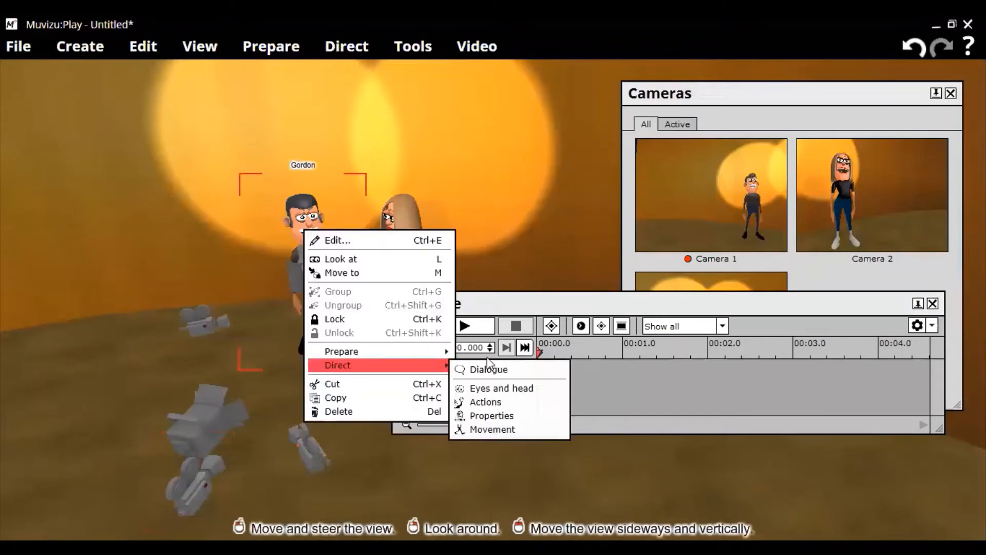
{"action": "mouse_move", "coordinate": [443, 352]}
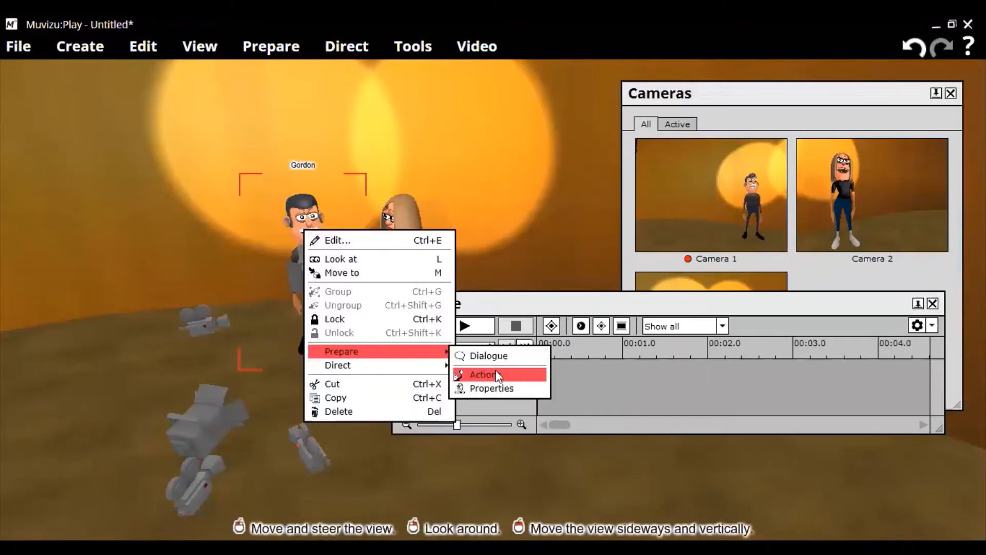
{"action": "left_click", "coordinate": [496, 374]}
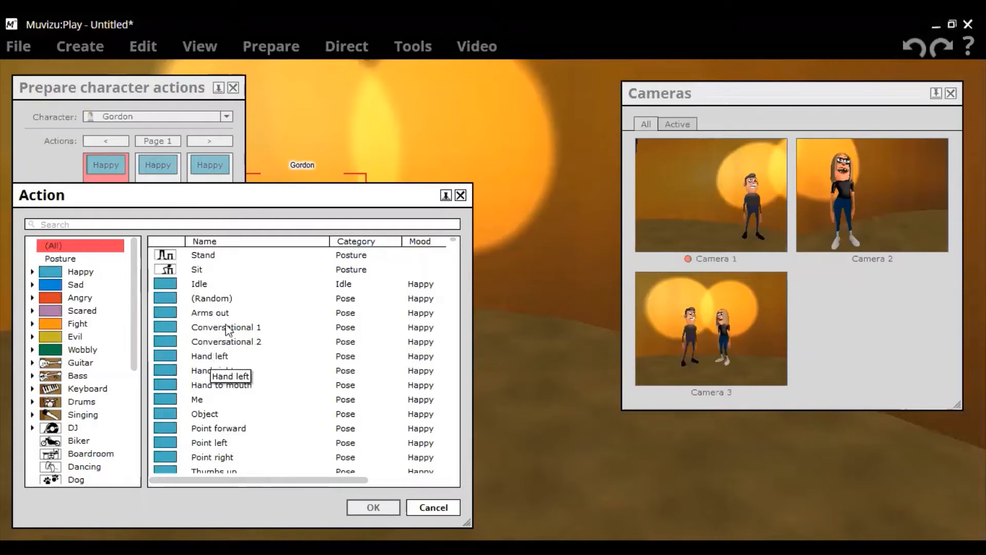
- Browse Gordon's action list down to the Strong Laughing action, then close the list
{"action": "left_click", "coordinate": [202, 358]}
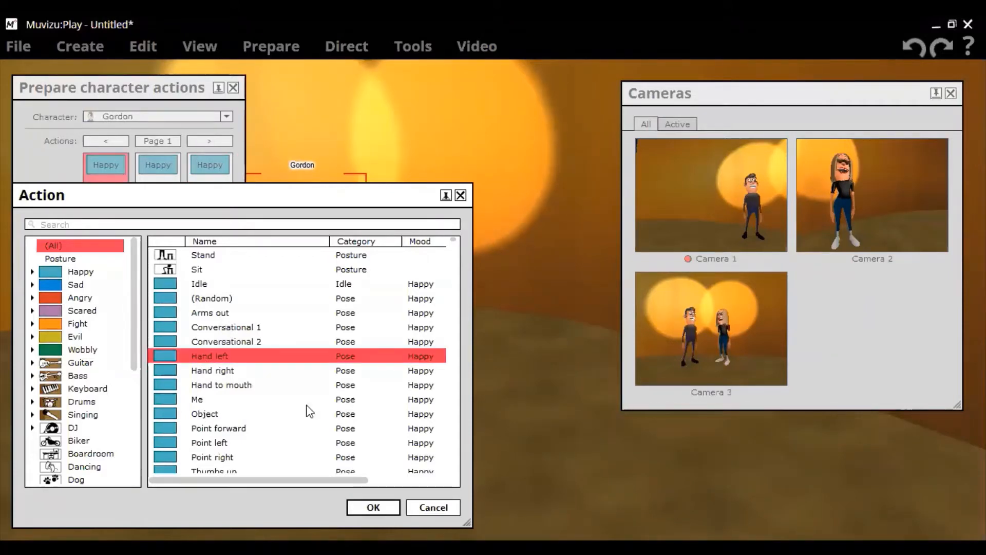
{"action": "scroll", "coordinate": [277, 431], "scroll_direction": "down", "scroll_amount": 2}
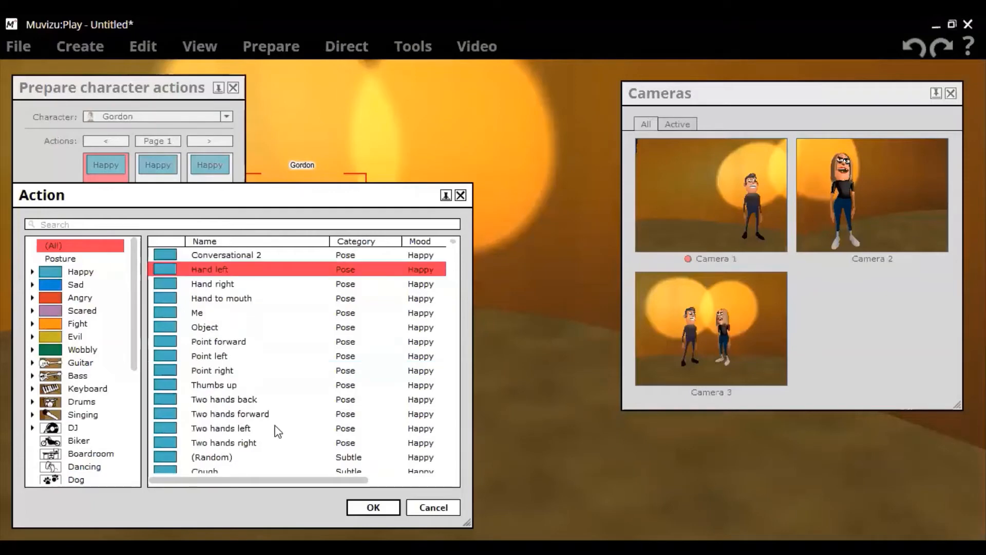
{"action": "scroll", "coordinate": [277, 431], "scroll_direction": "down", "scroll_amount": 2}
{"action": "scroll", "coordinate": [277, 430], "scroll_direction": "down", "scroll_amount": 1}
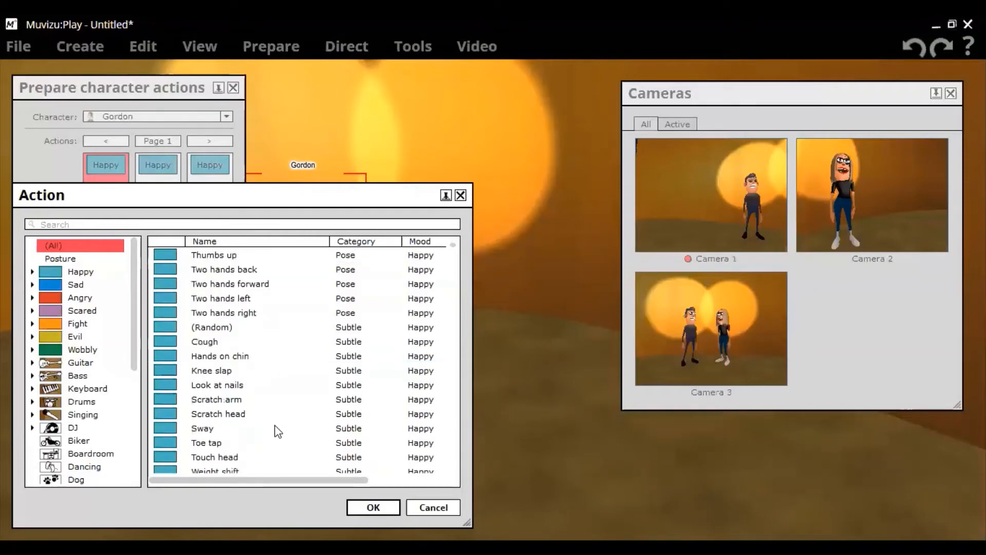
{"action": "scroll", "coordinate": [277, 430], "scroll_direction": "down", "scroll_amount": 2}
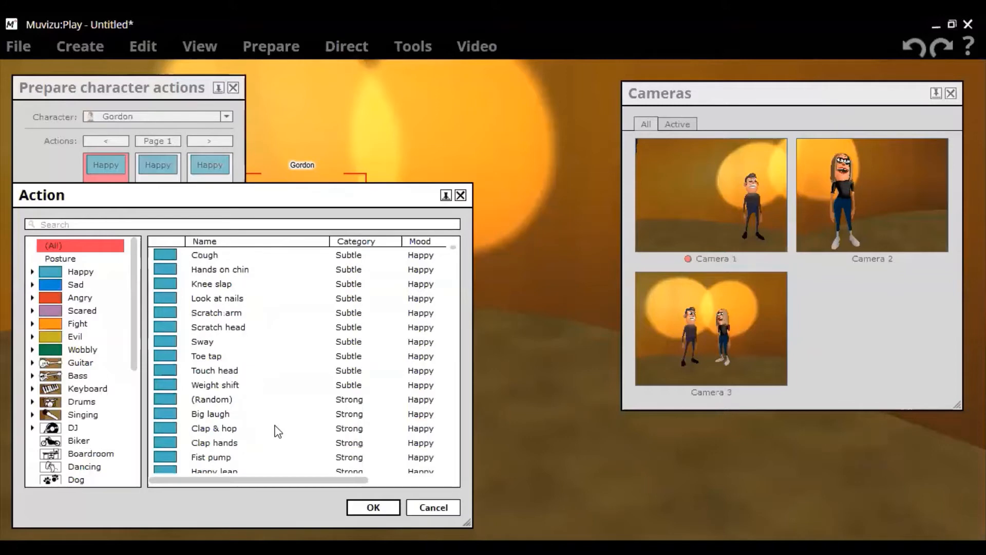
{"action": "scroll", "coordinate": [277, 430], "scroll_direction": "down", "scroll_amount": 1}
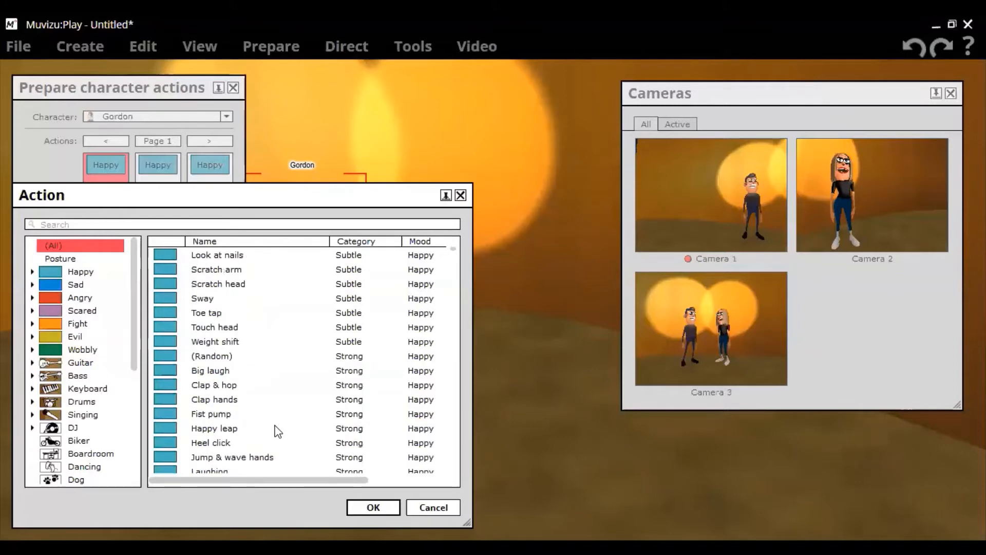
{"action": "scroll", "coordinate": [277, 431], "scroll_direction": "down", "scroll_amount": 1}
{"action": "scroll", "coordinate": [231, 397], "scroll_direction": "down", "scroll_amount": 1}
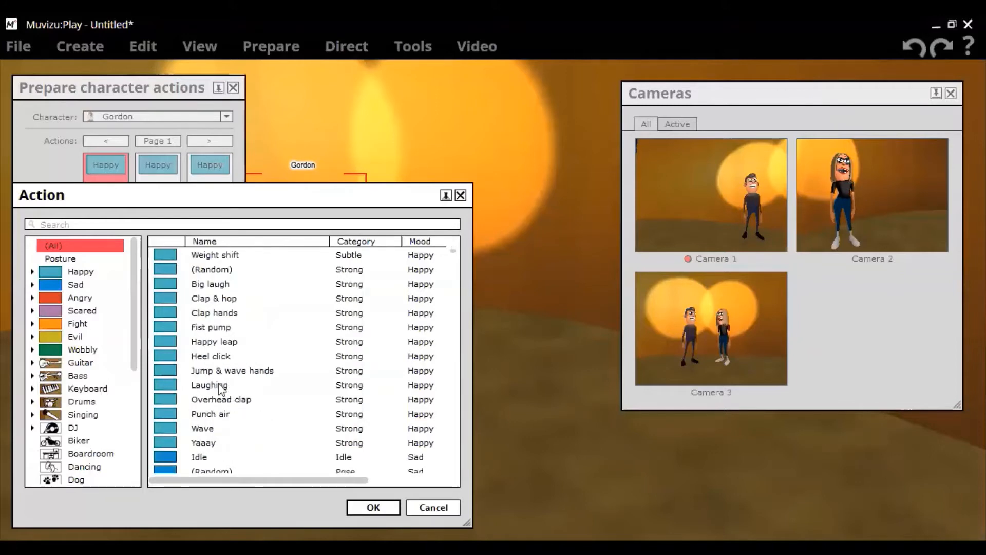
{"action": "left_click", "coordinate": [218, 384]}
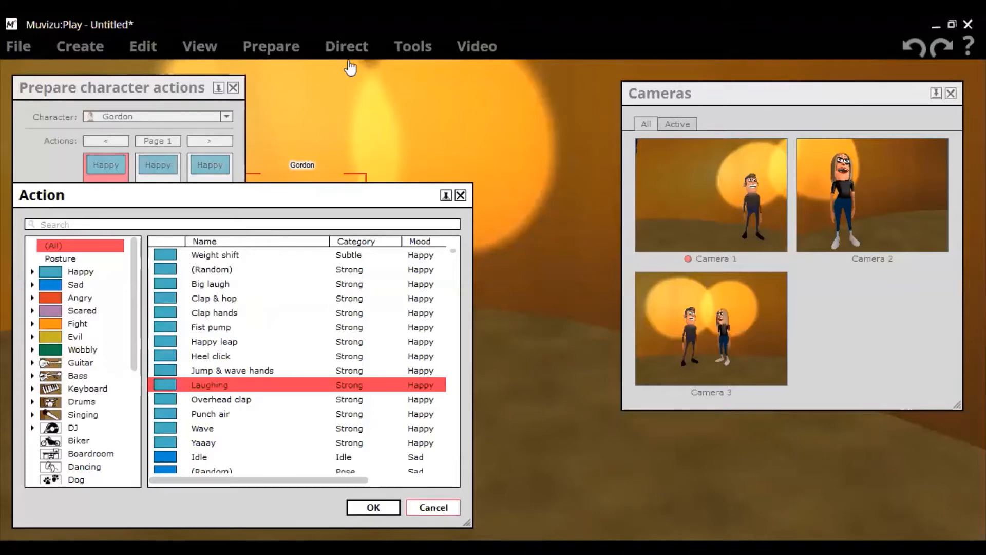
{"action": "key", "text": "Escape"}
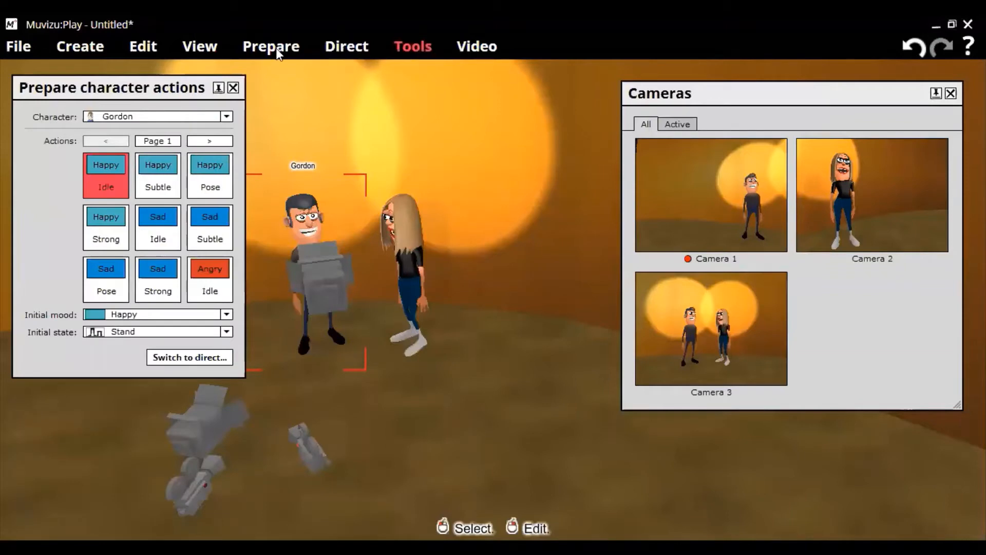
- Start preparing Gordon's character actions and open the choices for his Happy Strong slot
{"action": "left_click", "coordinate": [276, 46]}
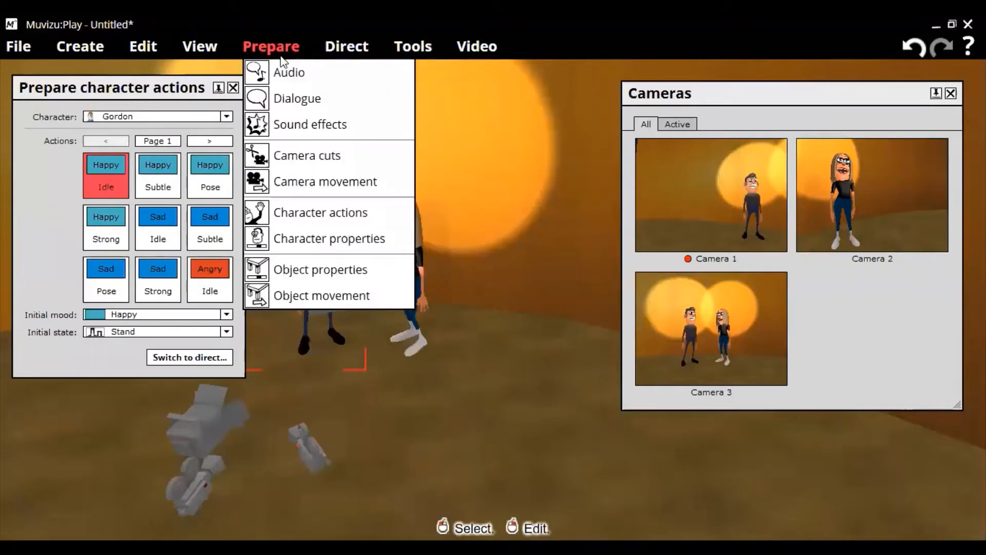
{"action": "left_click", "coordinate": [348, 213]}
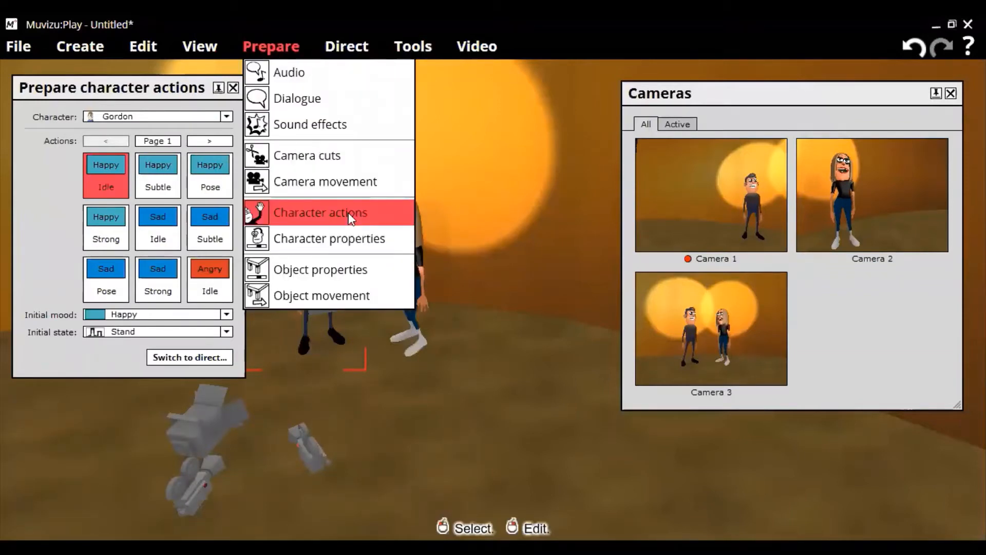
{"action": "left_click", "coordinate": [348, 213]}
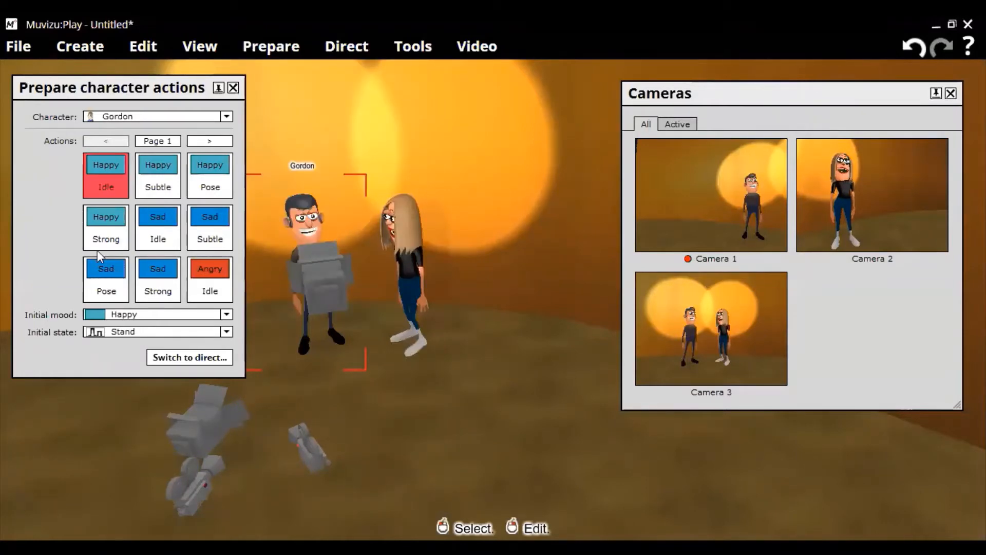
{"action": "left_click", "coordinate": [93, 171]}
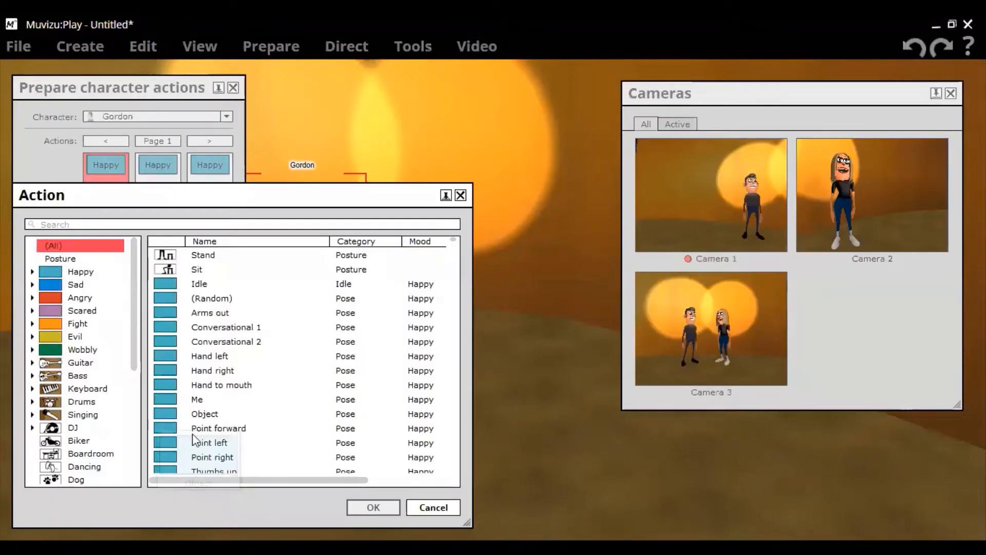
- Assign Laughing (Strong, Happy) to Gordon's Happy Strong slot and confirm it
{"action": "scroll", "coordinate": [316, 387], "scroll_direction": "down", "scroll_amount": 3}
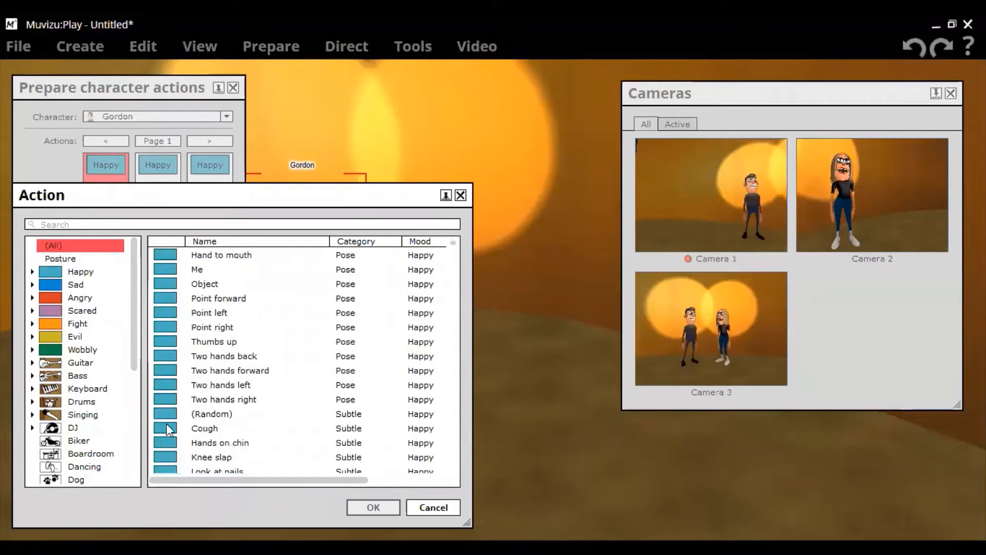
{"action": "scroll", "coordinate": [242, 417], "scroll_direction": "down", "scroll_amount": 3}
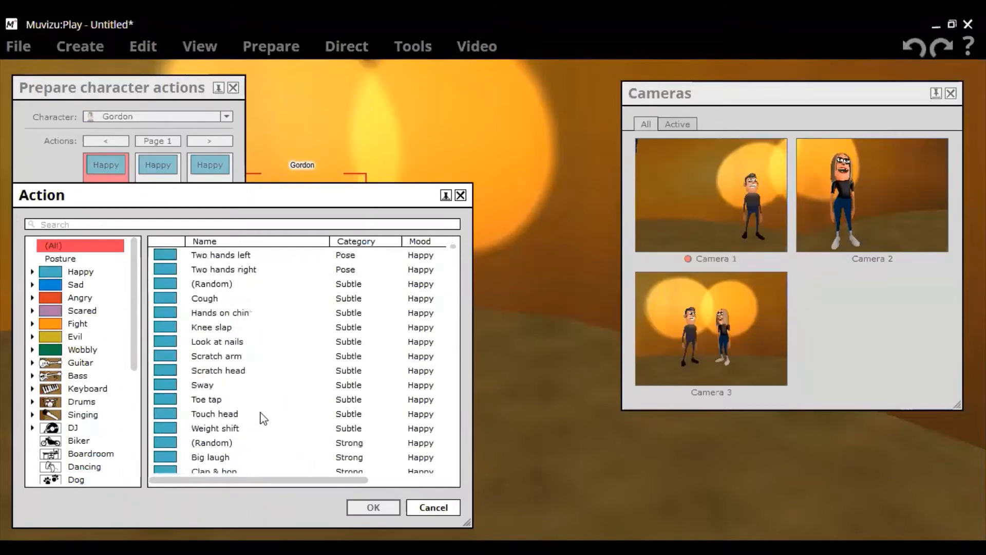
{"action": "scroll", "coordinate": [263, 417], "scroll_direction": "down", "scroll_amount": 3}
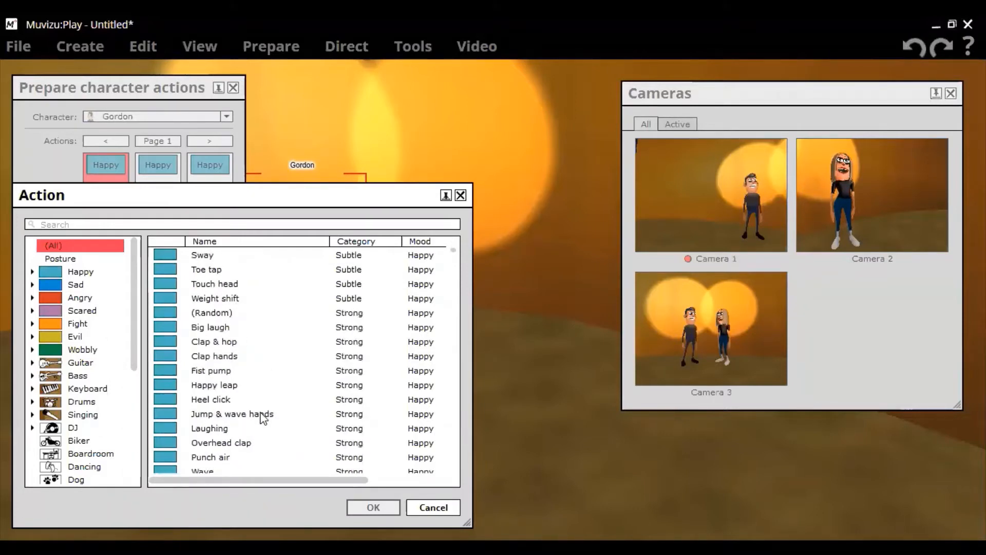
{"action": "scroll", "coordinate": [263, 417], "scroll_direction": "down", "scroll_amount": 2}
{"action": "scroll", "coordinate": [263, 419], "scroll_direction": "down", "scroll_amount": 2}
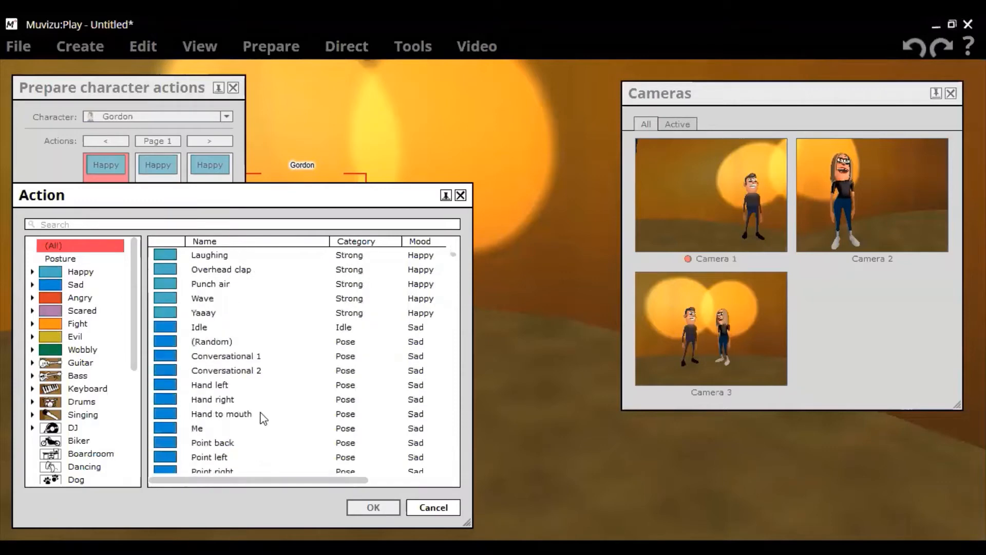
{"action": "scroll", "coordinate": [263, 419], "scroll_direction": "down", "scroll_amount": 5}
{"action": "scroll", "coordinate": [263, 418], "scroll_direction": "down", "scroll_amount": 6}
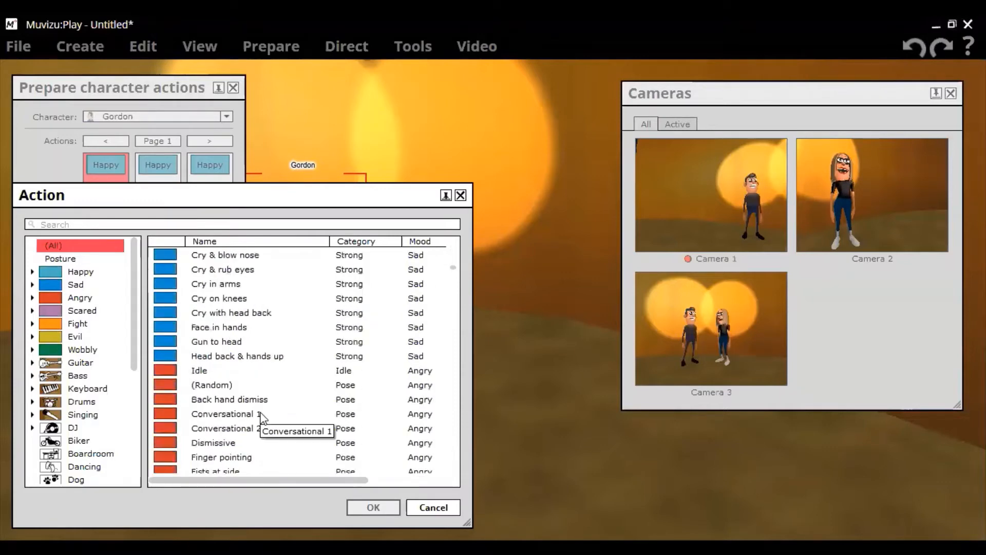
{"action": "scroll", "coordinate": [263, 418], "scroll_direction": "up", "scroll_amount": 5}
{"action": "scroll", "coordinate": [262, 418], "scroll_direction": "up", "scroll_amount": 6}
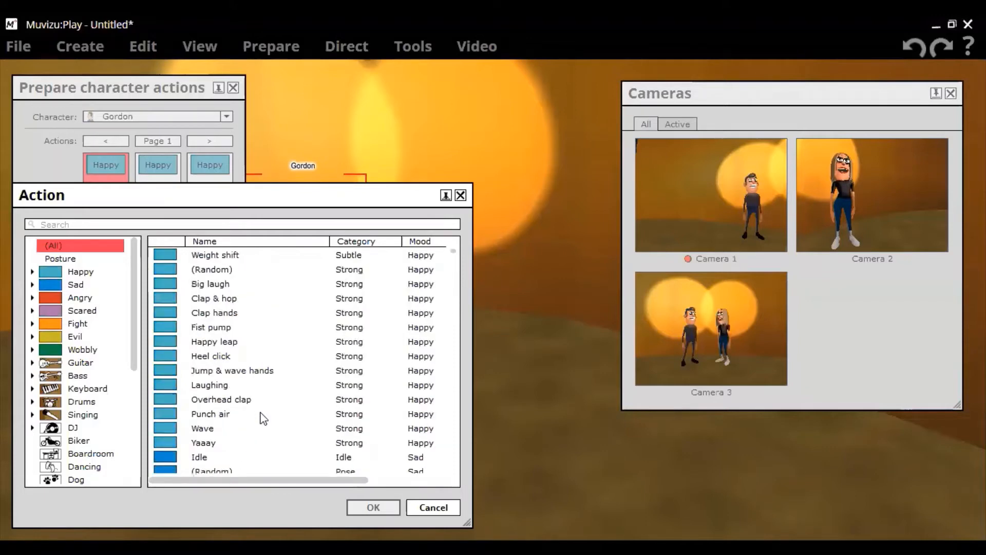
{"action": "scroll", "coordinate": [263, 419], "scroll_direction": "up", "scroll_amount": 3}
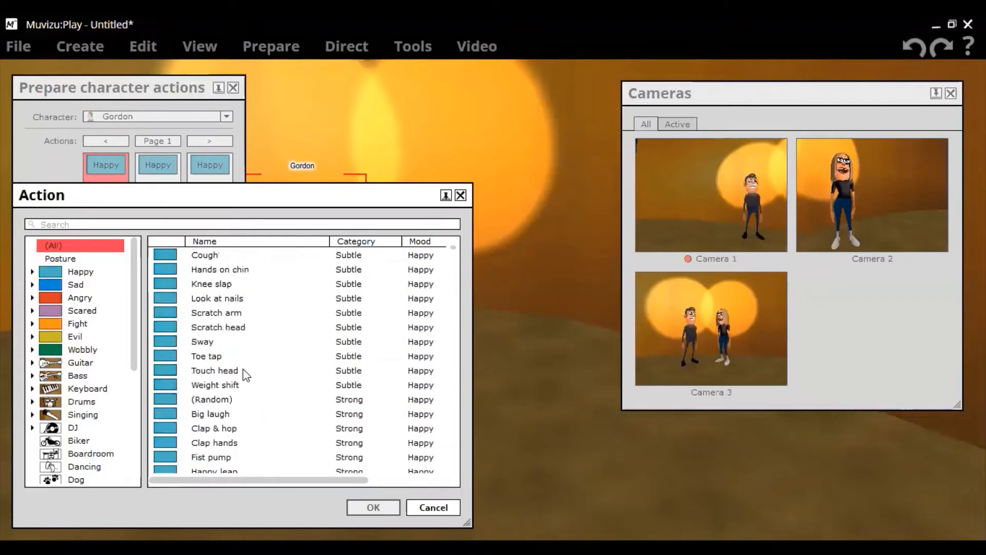
{"action": "scroll", "coordinate": [229, 322], "scroll_direction": "up", "scroll_amount": 1}
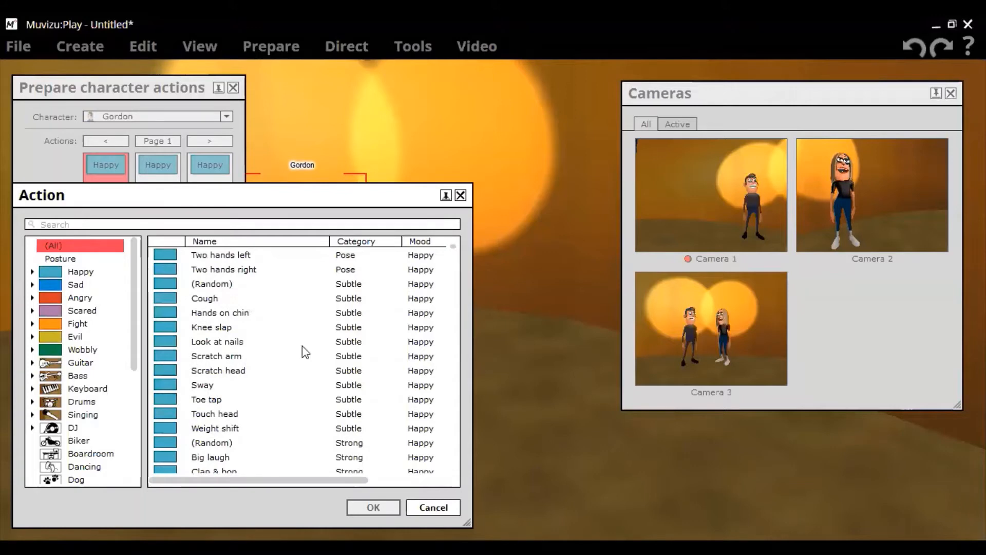
{"action": "scroll", "coordinate": [303, 347], "scroll_direction": "up", "scroll_amount": 4}
{"action": "scroll", "coordinate": [305, 351], "scroll_direction": "up", "scroll_amount": 2}
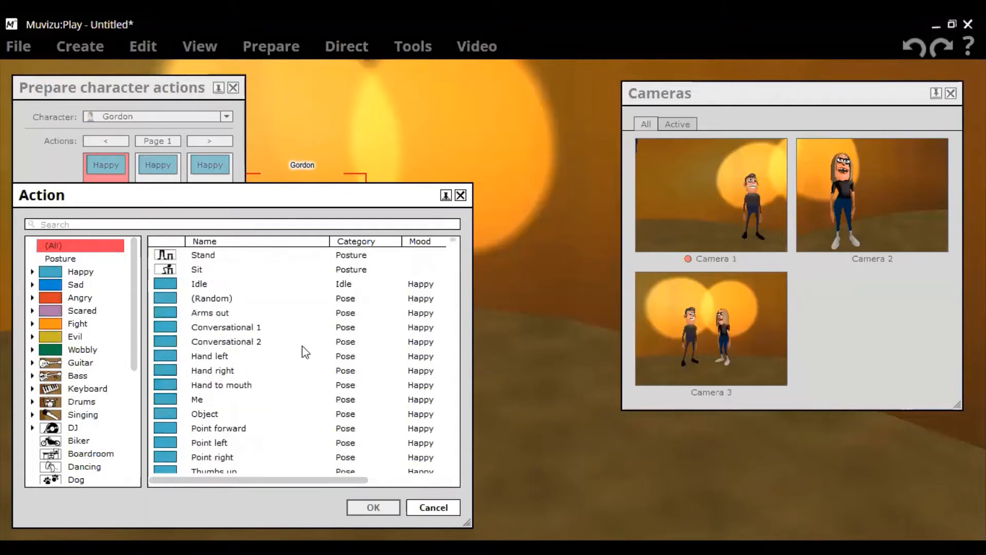
{"action": "scroll", "coordinate": [303, 346], "scroll_direction": "down", "scroll_amount": 4}
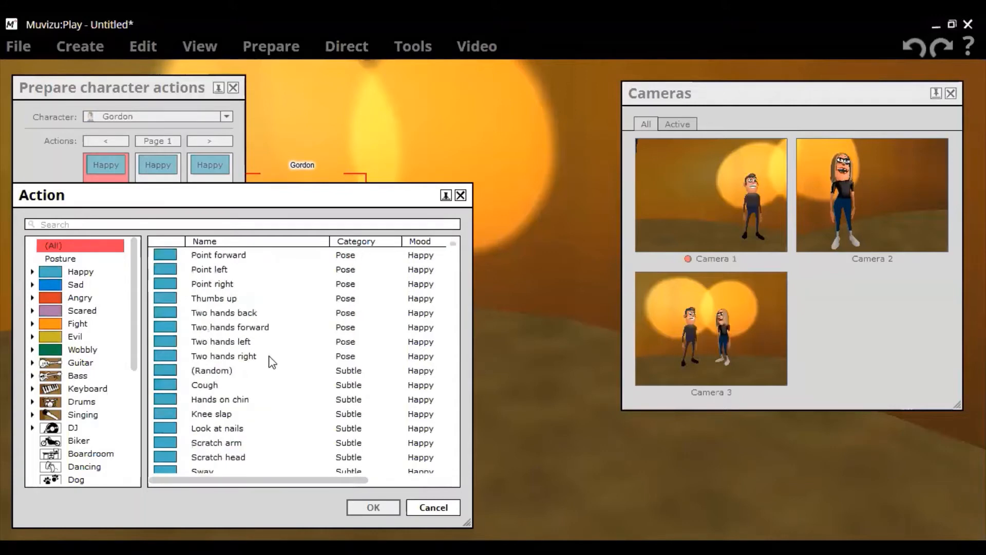
{"action": "scroll", "coordinate": [230, 385], "scroll_direction": "down", "scroll_amount": 5}
{"action": "scroll", "coordinate": [229, 385], "scroll_direction": "down", "scroll_amount": 1}
{"action": "left_click", "coordinate": [230, 385]}
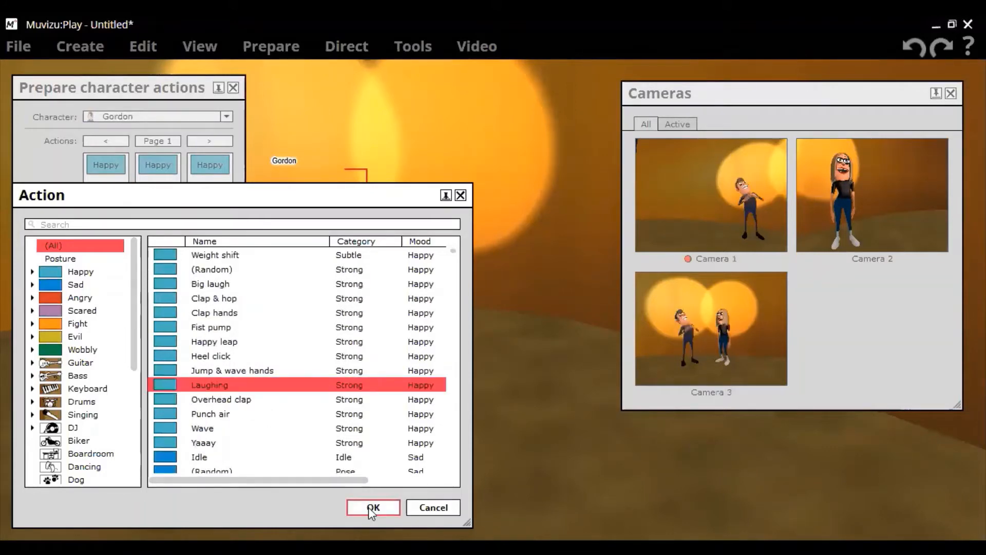
{"action": "left_click", "coordinate": [372, 507]}
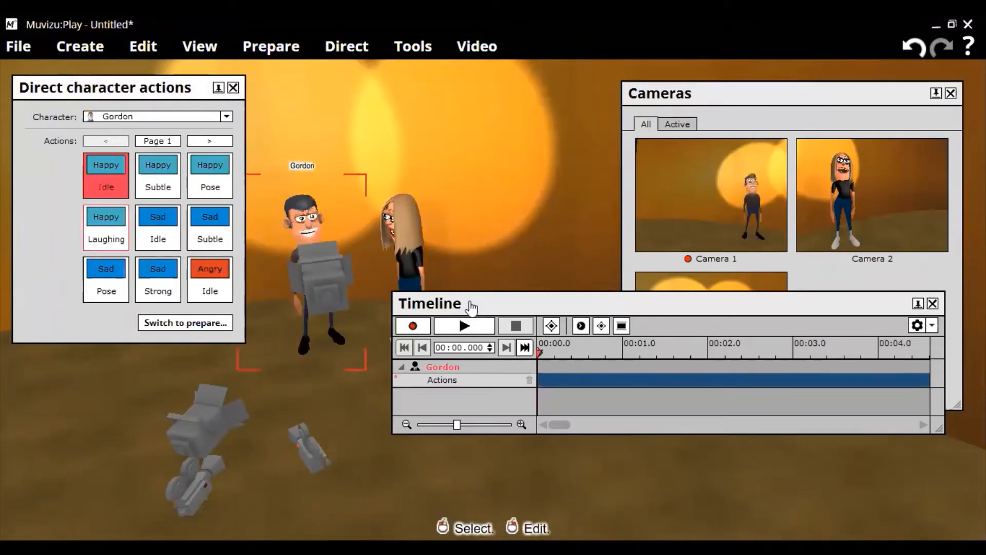
- Record Gordon performing Happy Laughing, stopping the take at 00:07.120
{"action": "left_click", "coordinate": [412, 327]}
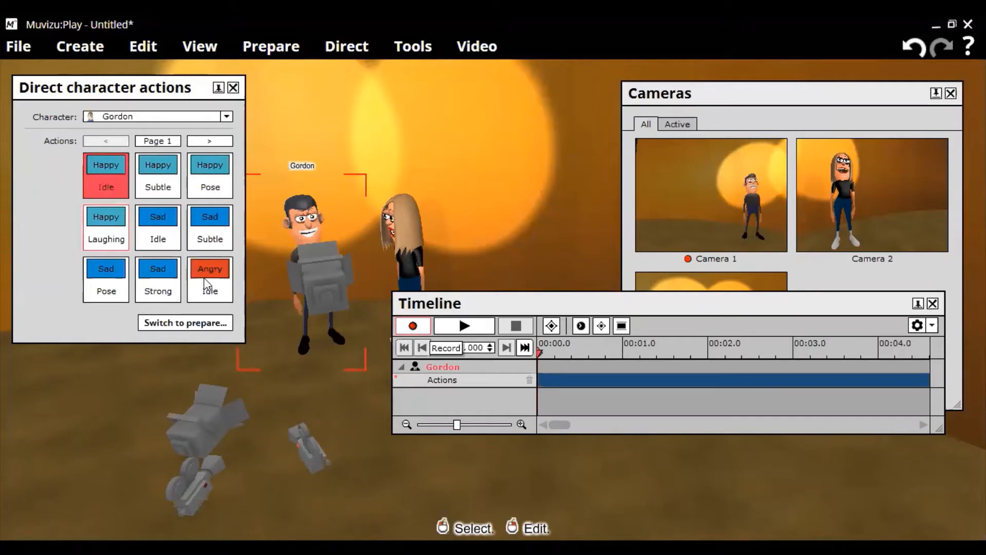
{"action": "left_click", "coordinate": [106, 228]}
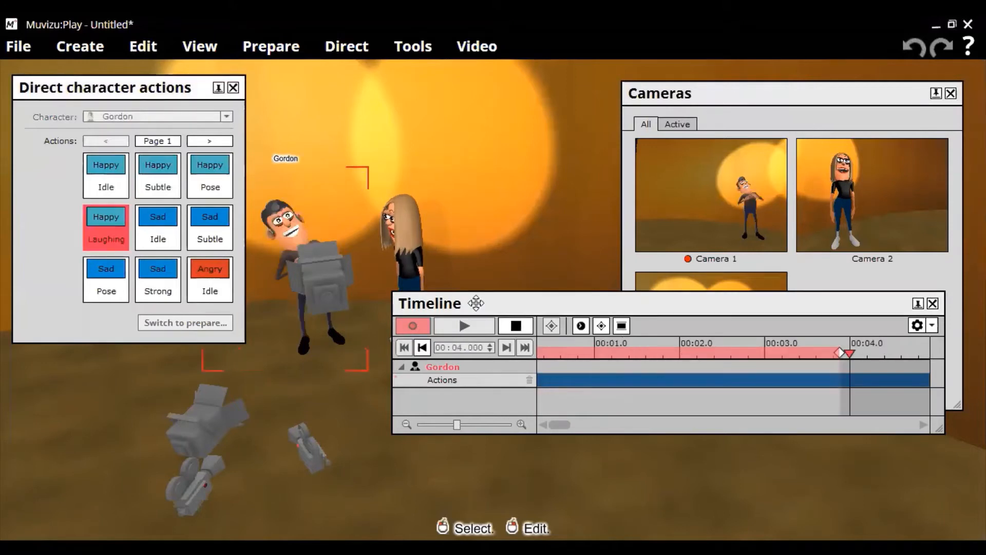
{"action": "left_click", "coordinate": [532, 334]}
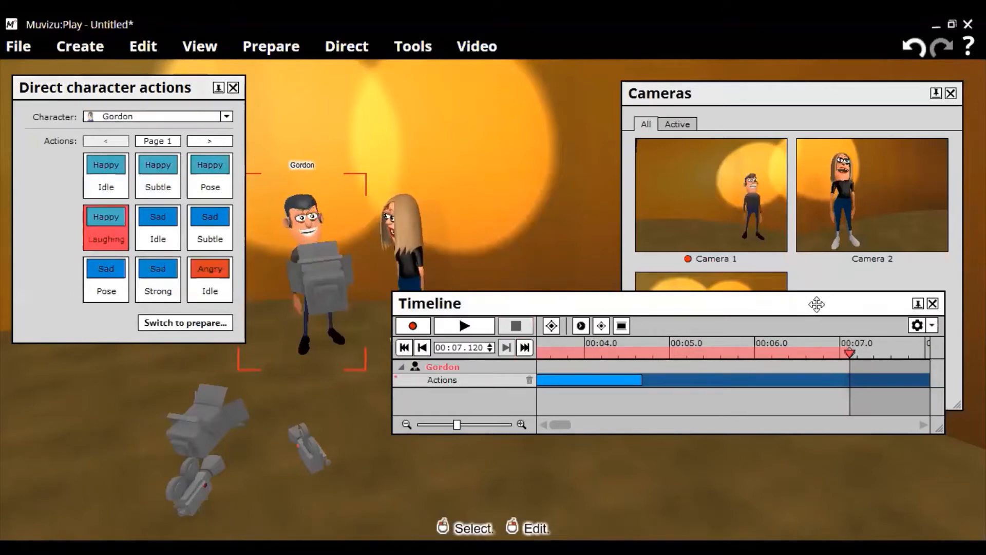
- Reposition and enlarge the Timeline, then close the Direct character actions panel
{"action": "left_click_drag", "start_coordinate": [817, 304], "coordinate": [715, 274]}
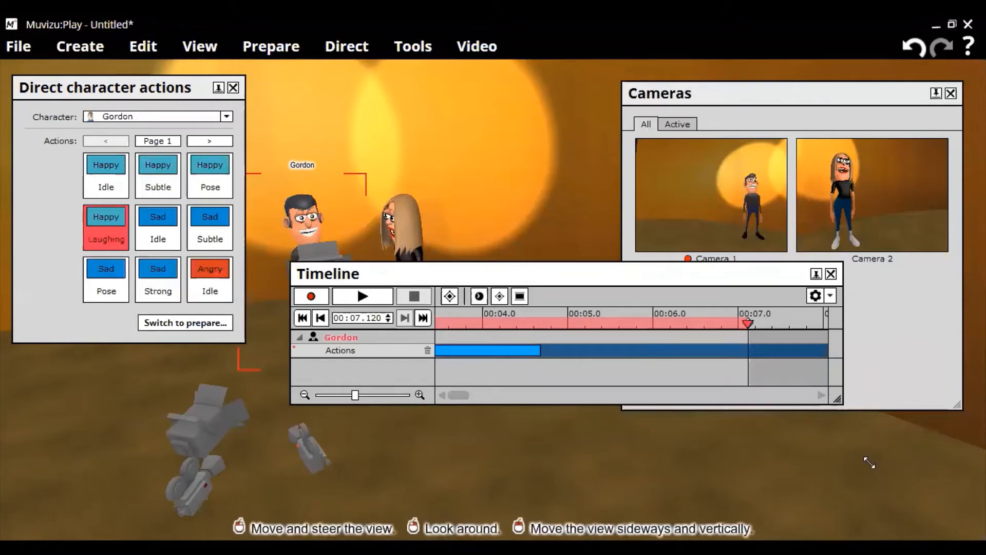
{"action": "left_click_drag", "start_coordinate": [869, 462], "coordinate": [883, 484]}
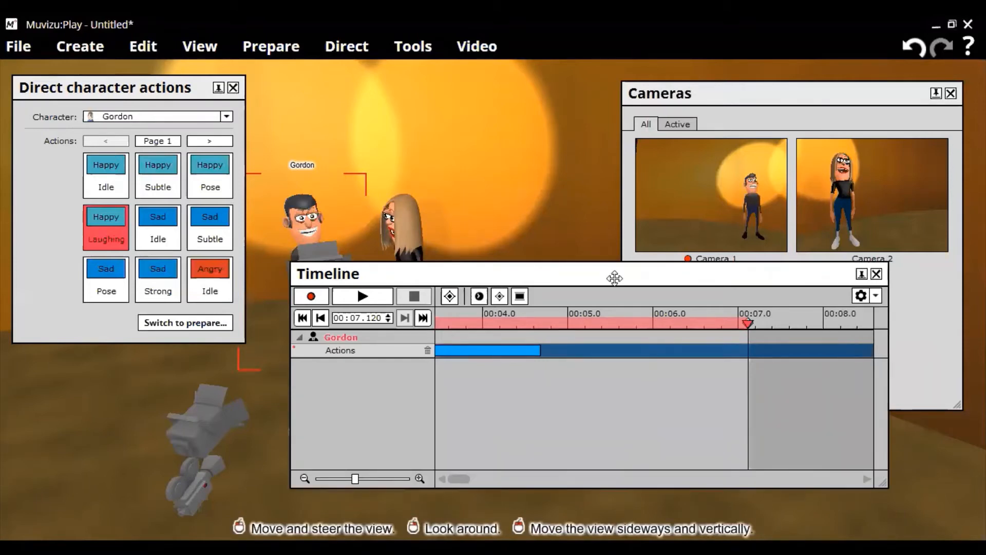
{"action": "left_click_drag", "start_coordinate": [614, 276], "coordinate": [553, 279]}
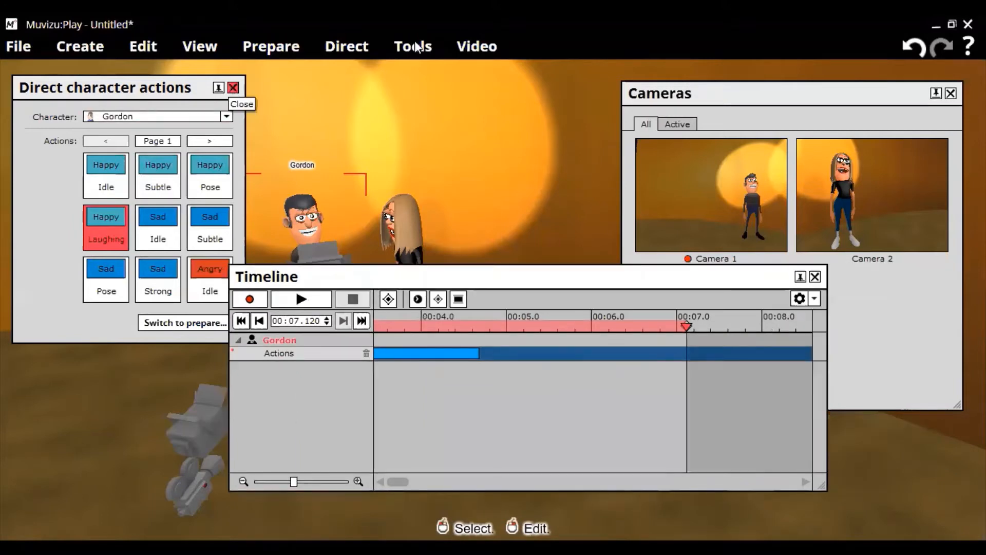
{"action": "left_click", "coordinate": [233, 88]}
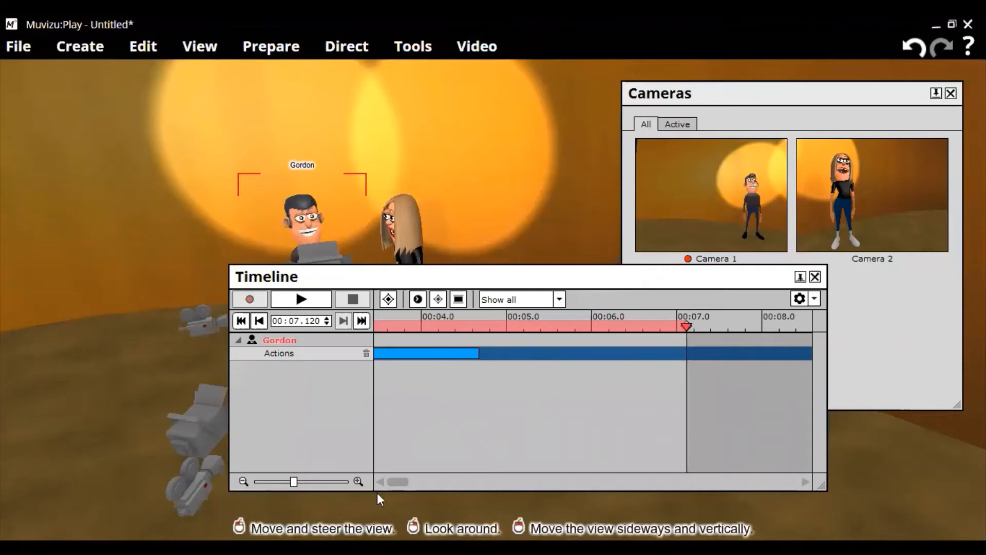
- Bring Gordon's Laughing clip into view and adjust its position on his Actions track
{"action": "left_click", "coordinate": [387, 483]}
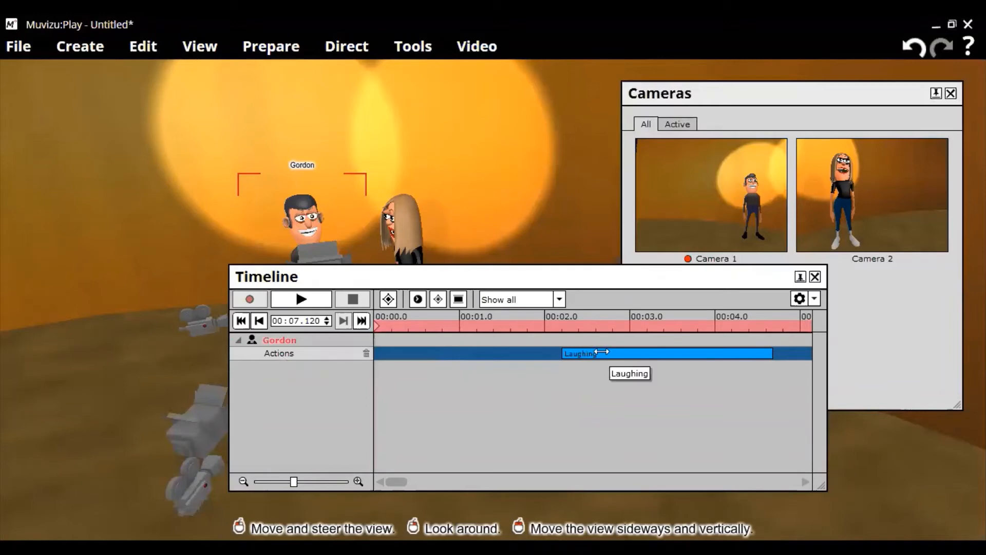
{"action": "mouse_move", "coordinate": [602, 352]}
{"action": "left_mouse_down"}
{"action": "mouse_move", "coordinate": [493, 347]}
{"action": "mouse_move", "coordinate": [609, 352]}
{"action": "left_mouse_up"}
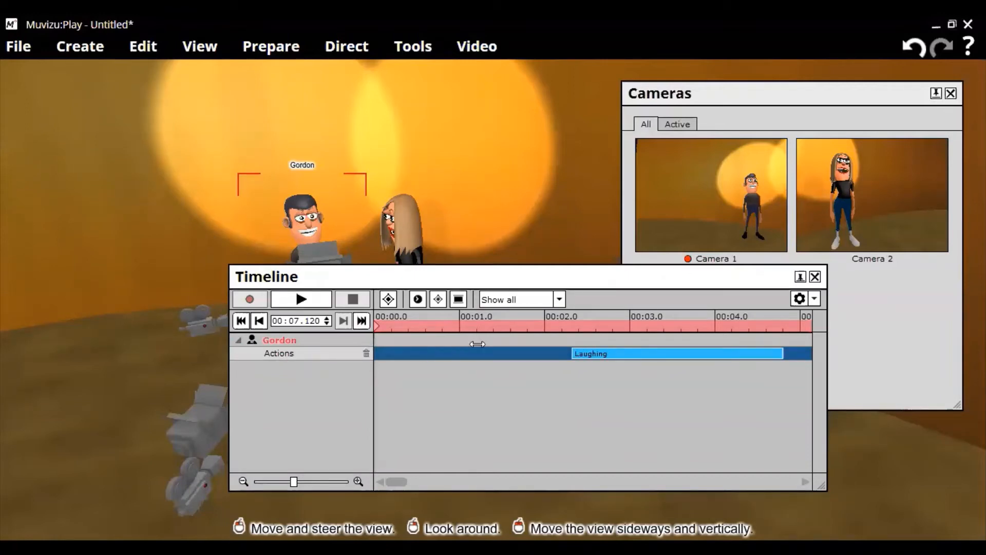
{"action": "left_click_drag", "start_coordinate": [477, 344], "coordinate": [672, 359]}
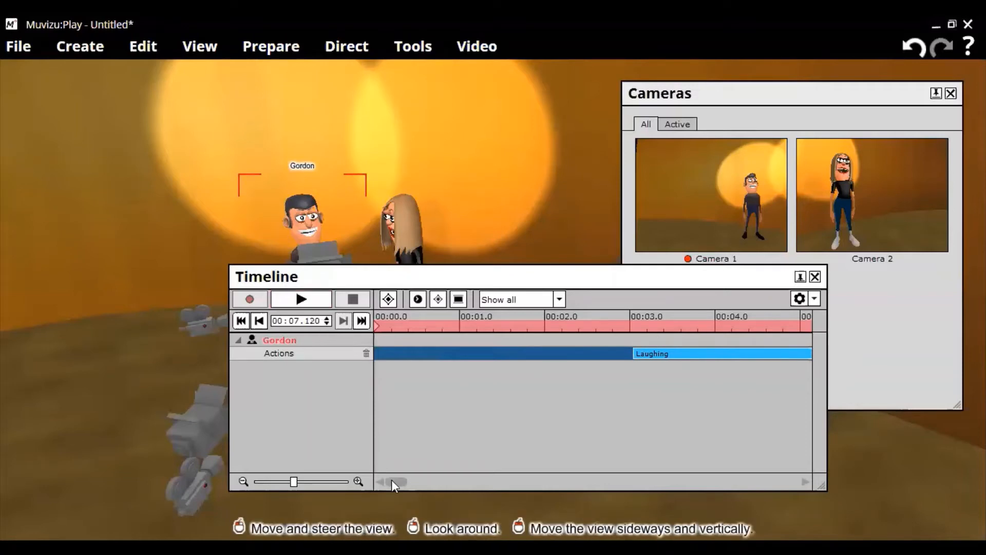
- Scroll to the end of Gordon's take, then rewind the playhead to 00:00.000
{"action": "left_click_drag", "start_coordinate": [391, 479], "coordinate": [462, 482]}
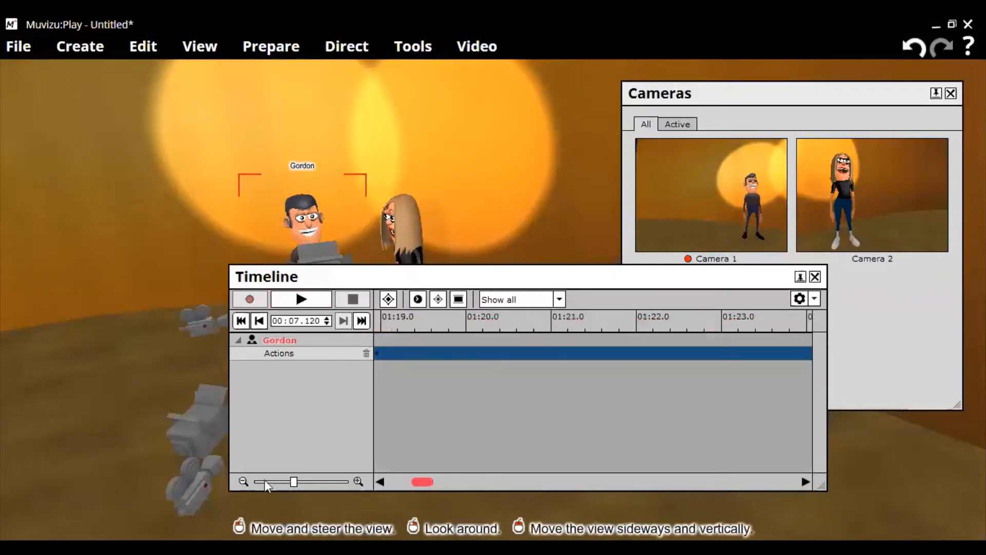
{"action": "left_click_drag", "start_coordinate": [264, 479], "coordinate": [387, 348]}
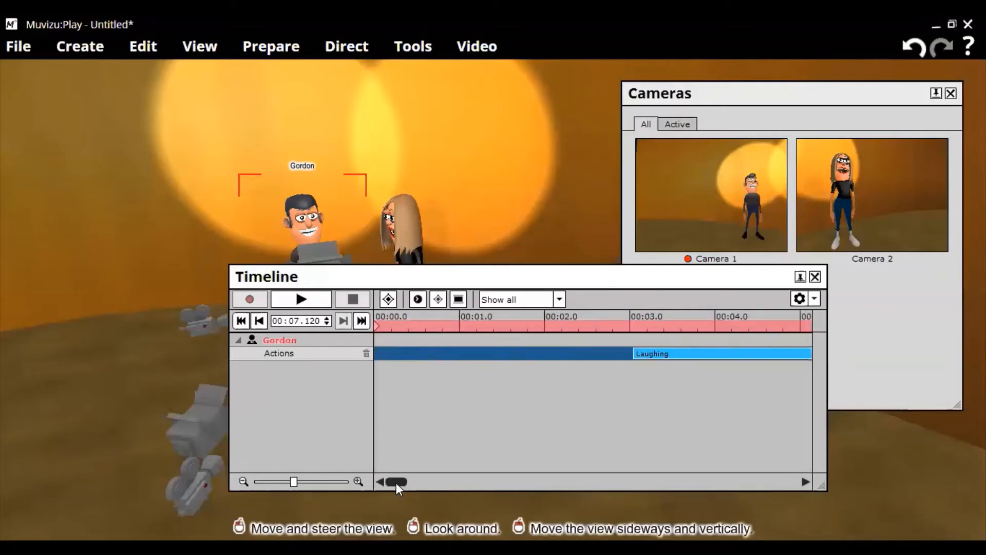
{"action": "left_click_drag", "start_coordinate": [396, 482], "coordinate": [409, 486]}
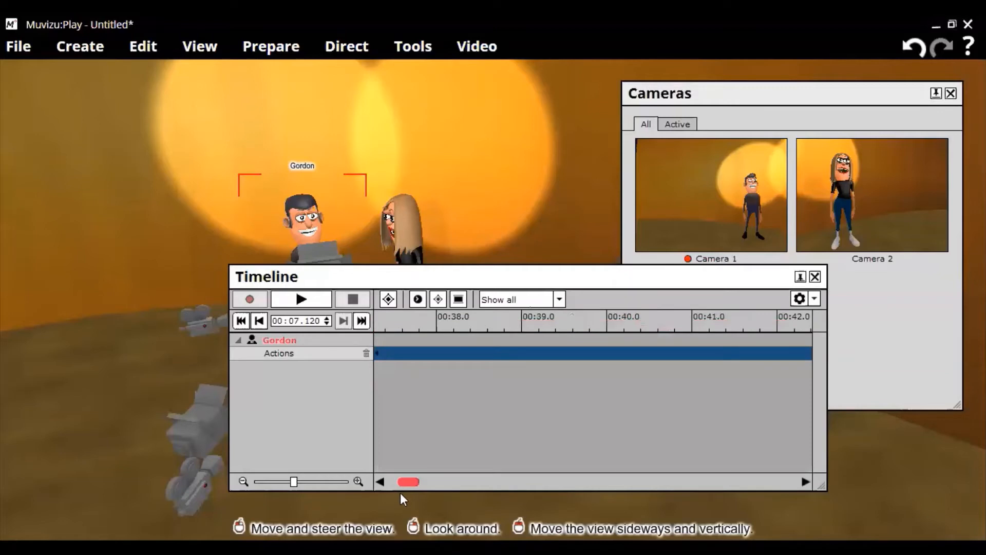
{"action": "left_click_drag", "start_coordinate": [399, 493], "coordinate": [399, 494]}
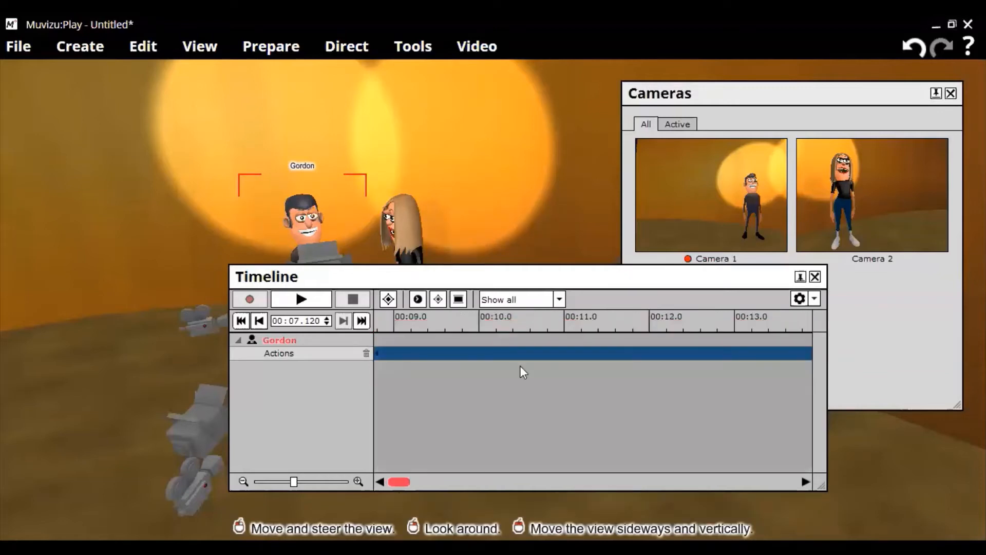
{"action": "left_click", "coordinate": [608, 325]}
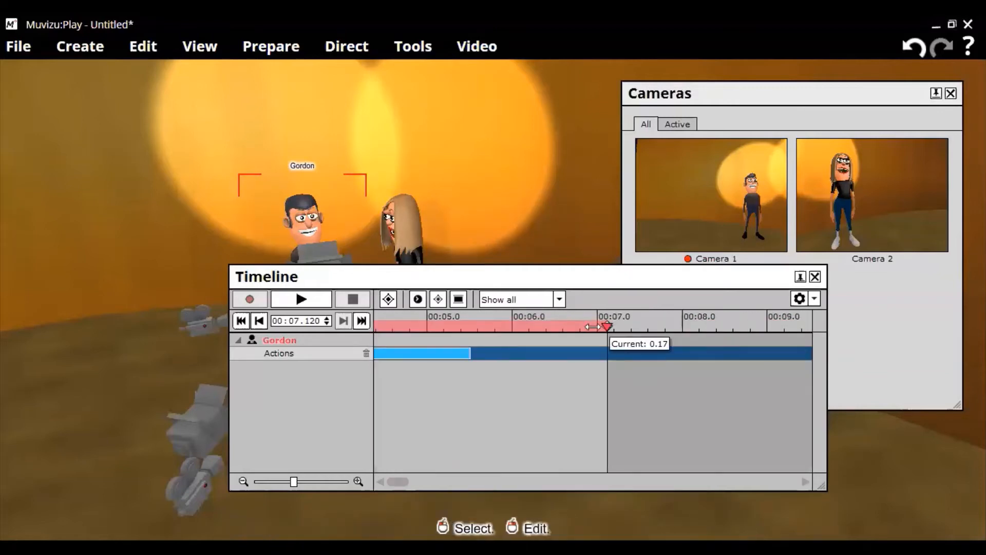
{"action": "left_click_drag", "start_coordinate": [592, 326], "coordinate": [279, 320]}
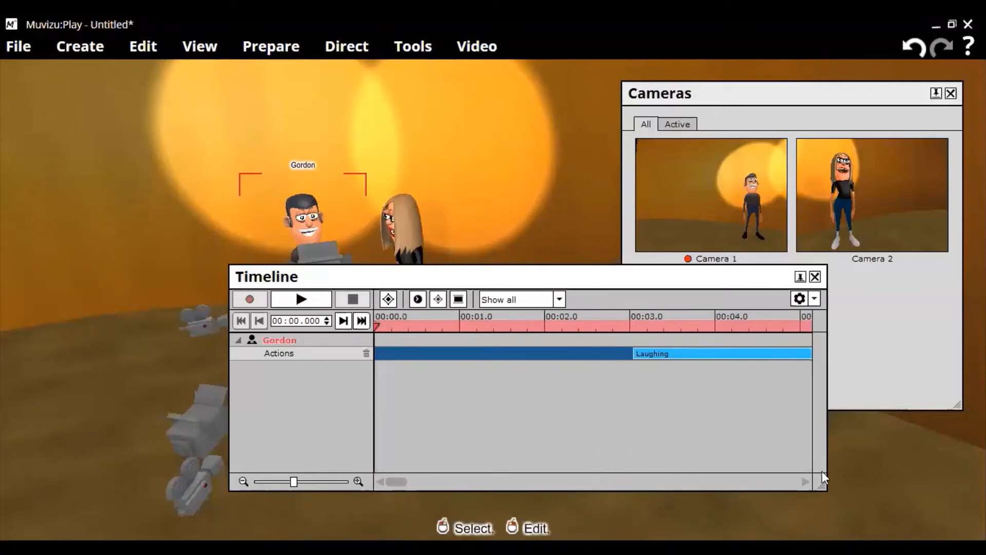
- Shrink and lower the Timeline to reveal the third camera, then play back Gordon's laugh
{"action": "left_click_drag", "start_coordinate": [802, 422], "coordinate": [795, 362]}
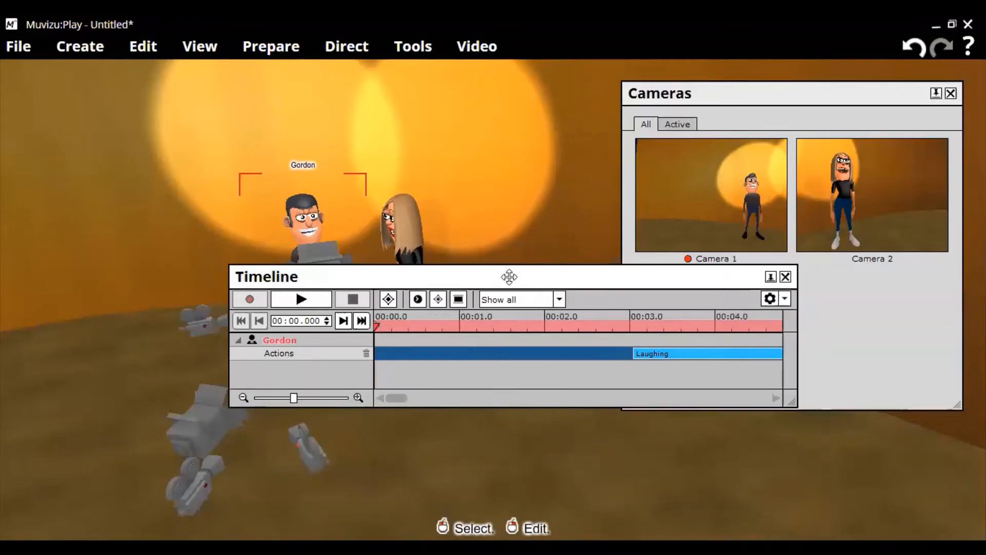
{"action": "left_click_drag", "start_coordinate": [509, 276], "coordinate": [509, 356]}
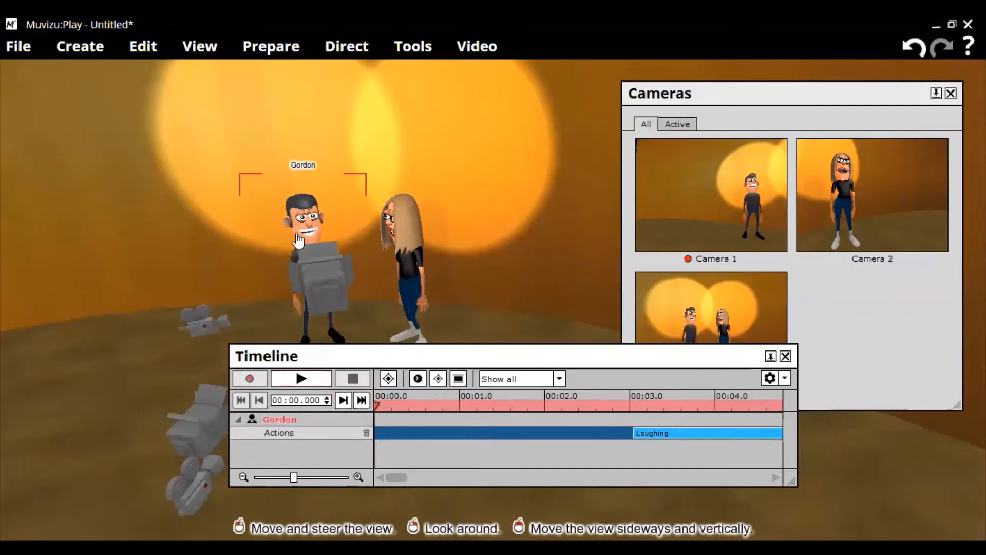
{"action": "left_click", "coordinate": [300, 379]}
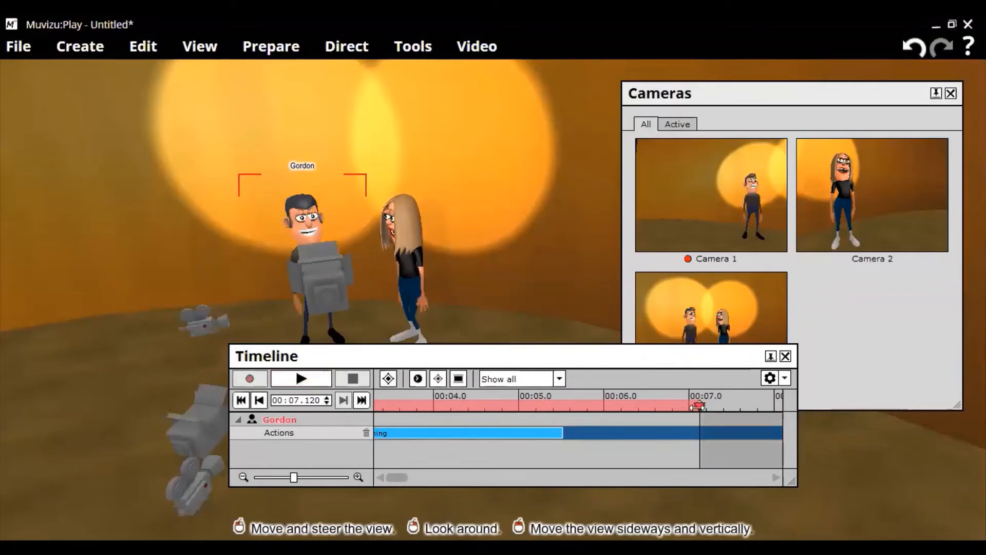
{"action": "left_click", "coordinate": [570, 405]}
{"action": "left_click", "coordinate": [240, 400]}
- Shift Gordon's Laughing clip earlier and lengthen it so it starts about one second in
{"action": "left_click_drag", "start_coordinate": [632, 433], "coordinate": [569, 435]}
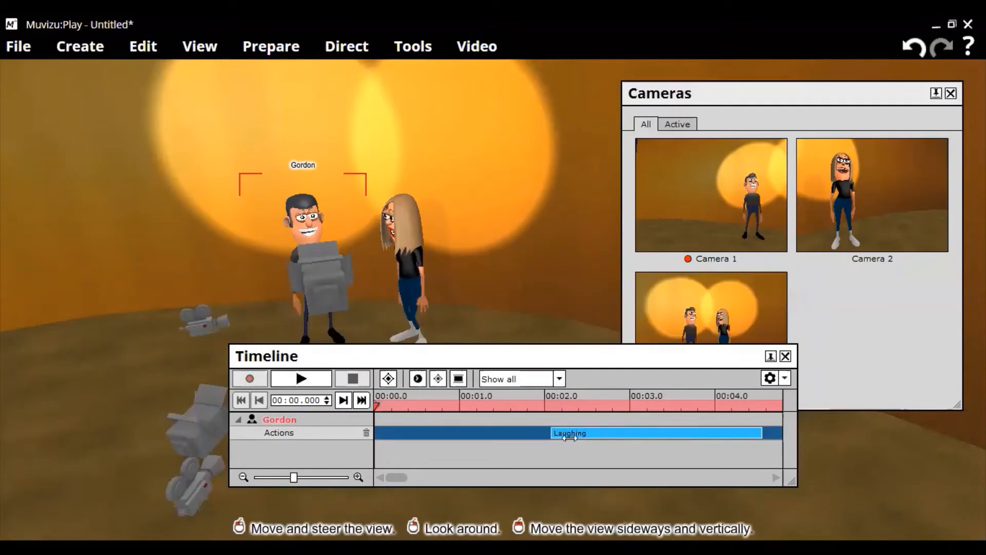
{"action": "left_click", "coordinate": [322, 383]}
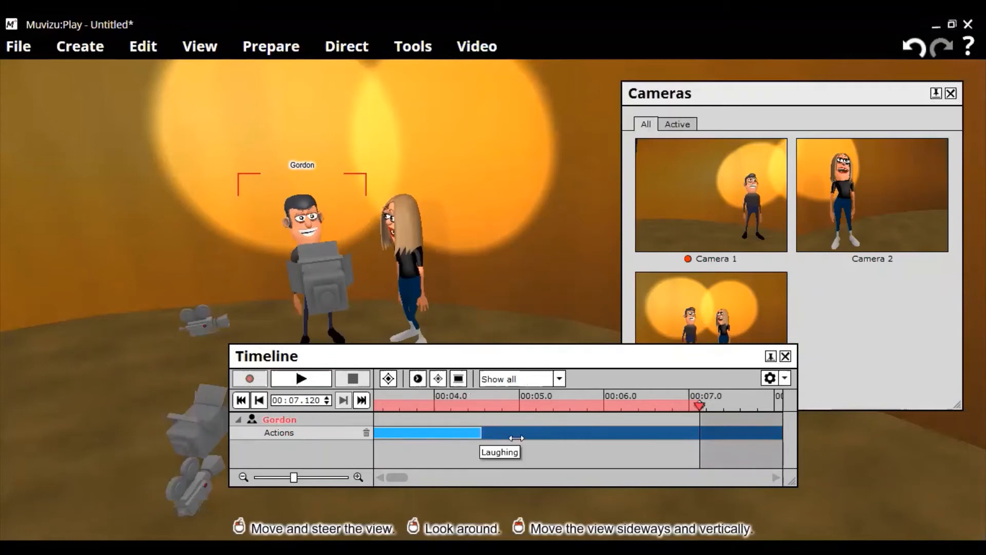
{"action": "left_click_drag", "start_coordinate": [478, 435], "coordinate": [521, 438]}
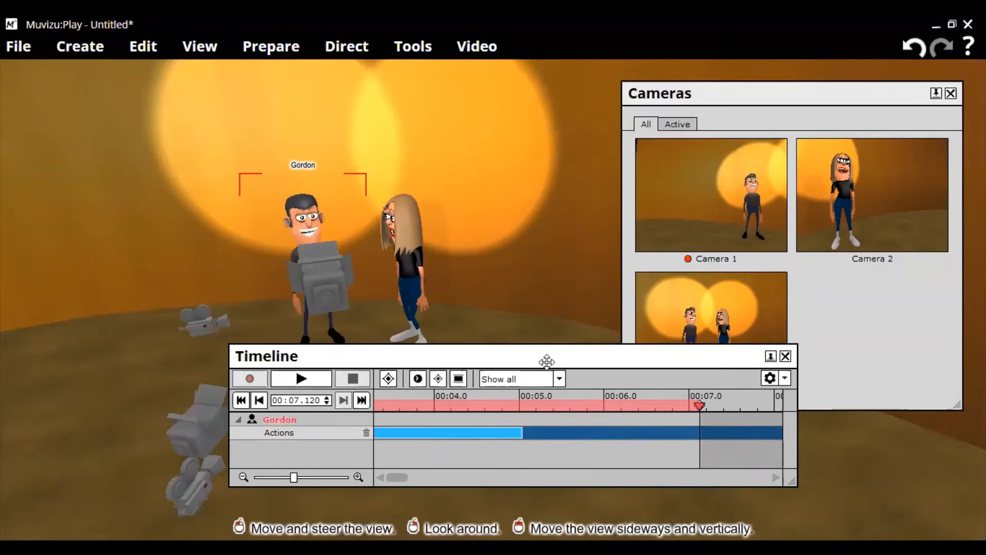
{"action": "left_click_drag", "start_coordinate": [546, 361], "coordinate": [675, 334]}
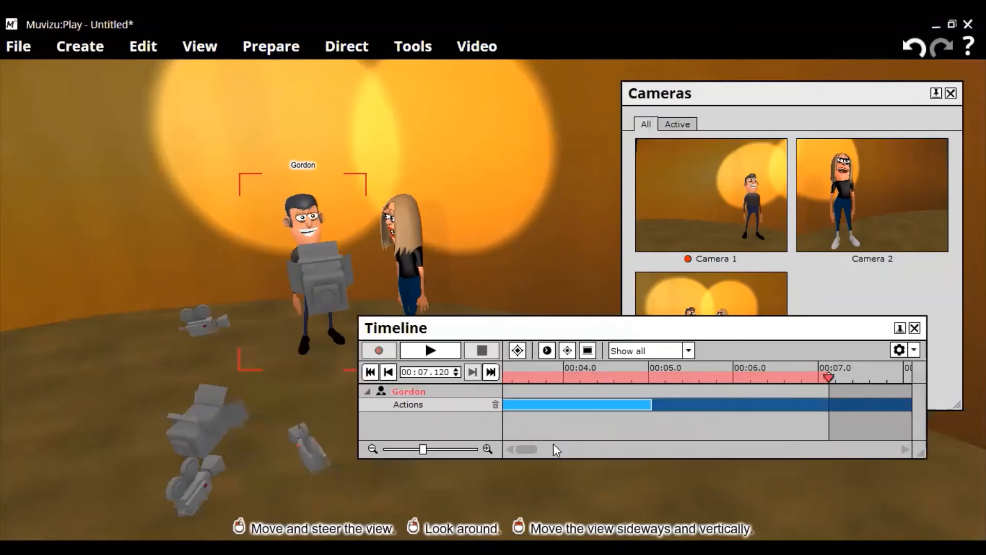
{"action": "left_click", "coordinate": [513, 448]}
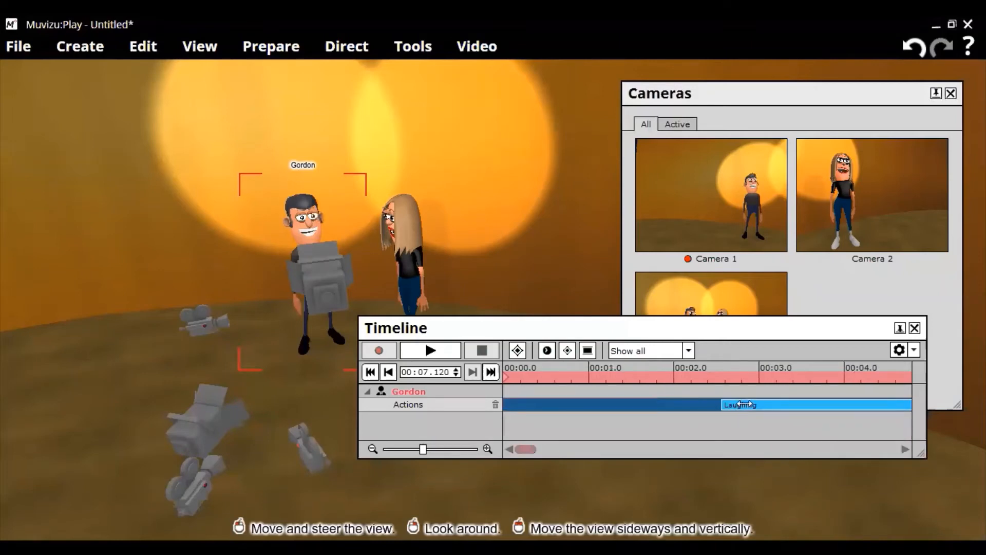
{"action": "left_click_drag", "start_coordinate": [744, 405], "coordinate": [615, 405]}
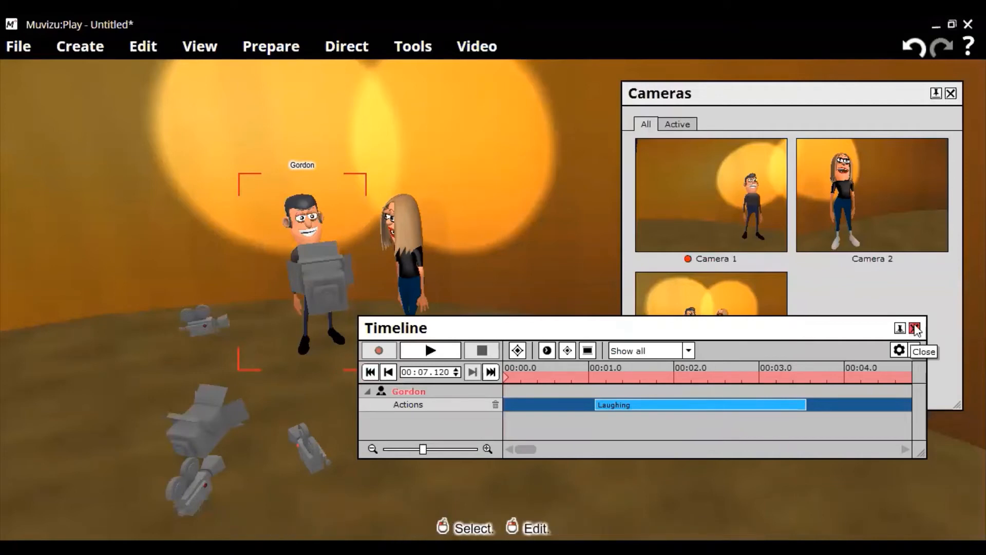
- Select Claire, prepare her actions, and start replacing her Sad Cry & rub eyes slot
{"action": "left_click", "coordinate": [409, 276]}
{"action": "right_click", "coordinate": [411, 290]}
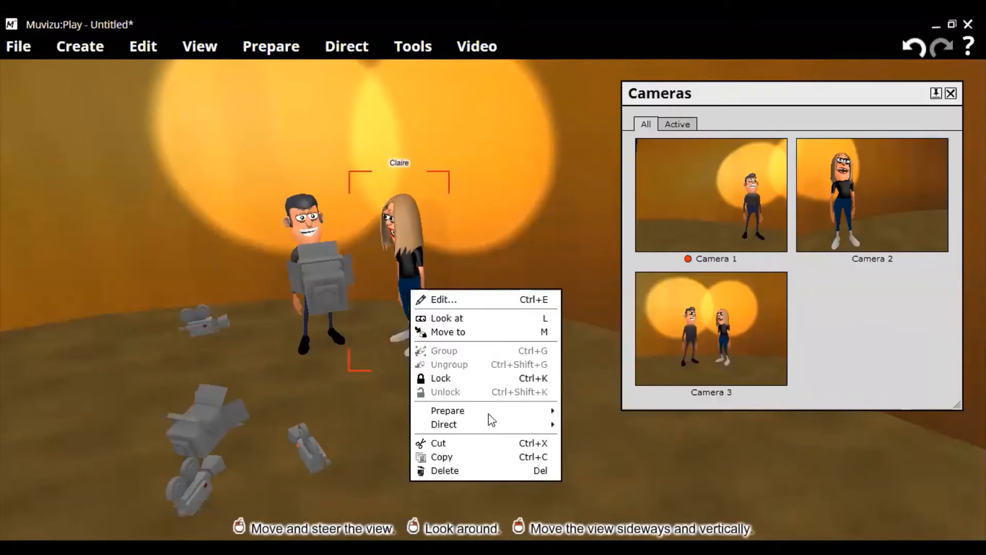
{"action": "mouse_move", "coordinate": [489, 414]}
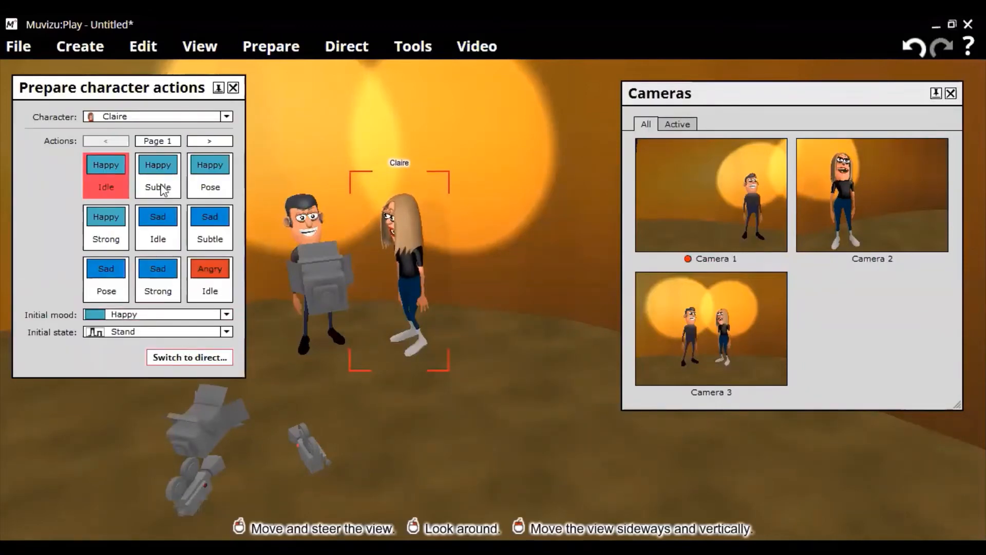
{"action": "right_click", "coordinate": [111, 230]}
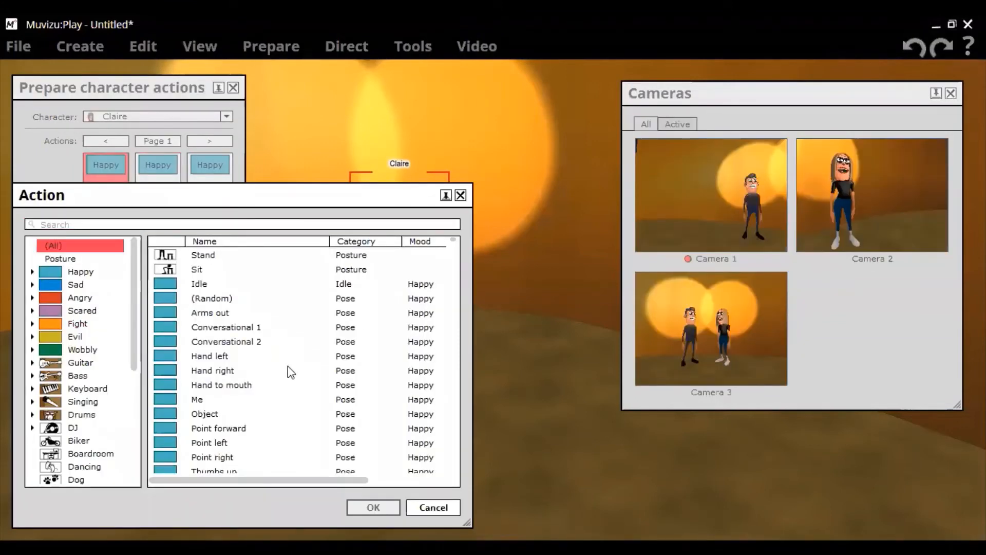
{"action": "scroll", "coordinate": [287, 366], "scroll_direction": "down", "scroll_amount": 5}
{"action": "scroll", "coordinate": [288, 365], "scroll_direction": "down", "scroll_amount": 6}
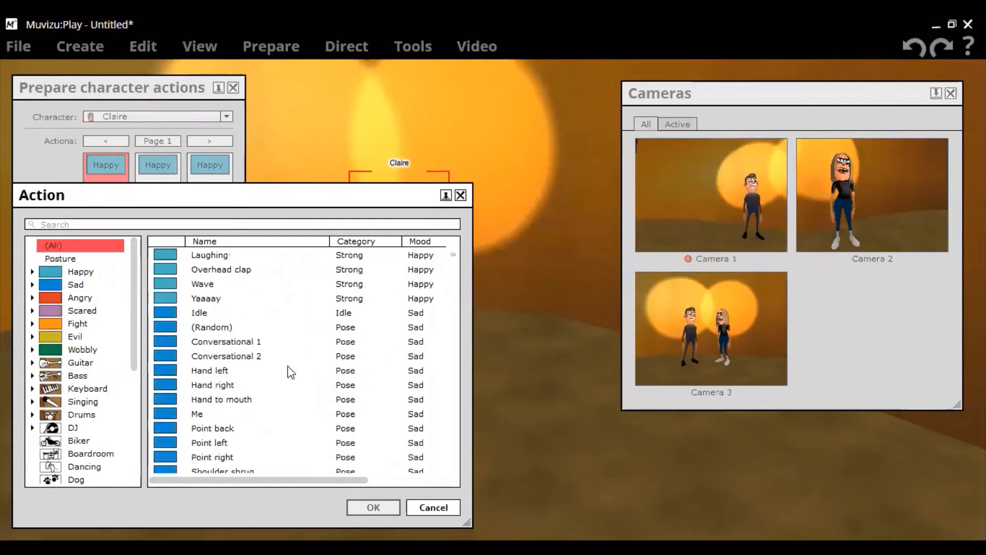
{"action": "scroll", "coordinate": [288, 366], "scroll_direction": "down", "scroll_amount": 4}
{"action": "left_click", "coordinate": [241, 385]}
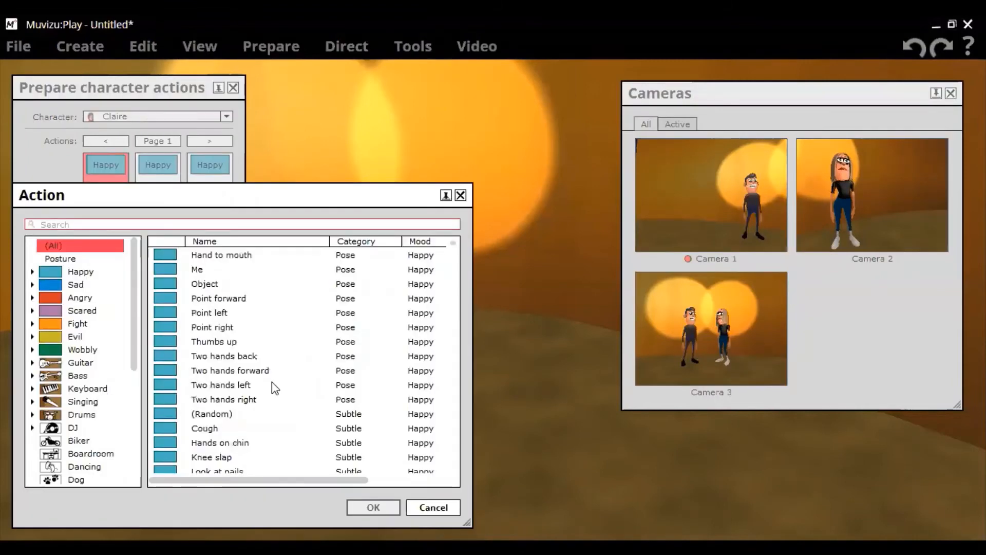
- Pick Laughing in the Action dialog and confirm it as Claire's new action
{"action": "scroll", "coordinate": [272, 381], "scroll_direction": "down", "scroll_amount": 3}
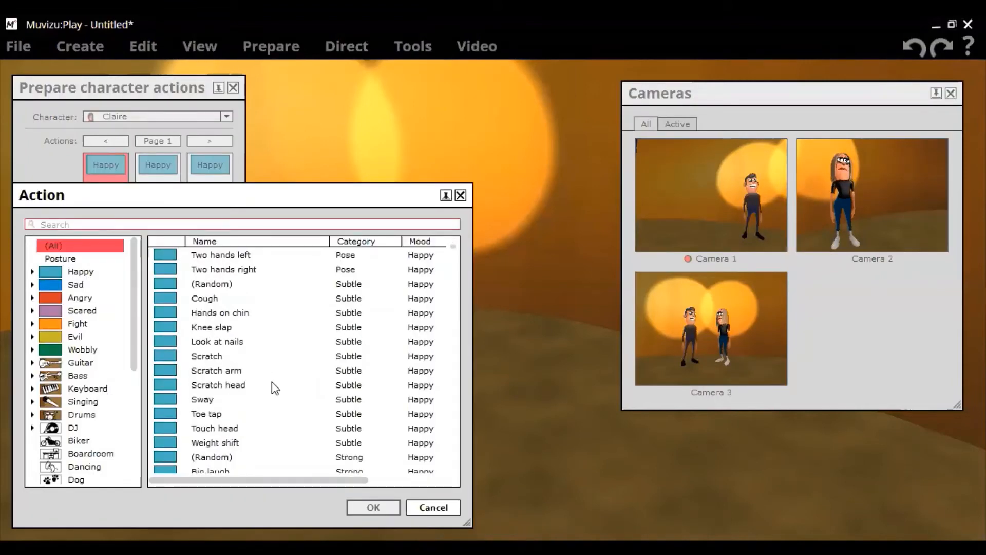
{"action": "scroll", "coordinate": [272, 387], "scroll_direction": "down", "scroll_amount": 3}
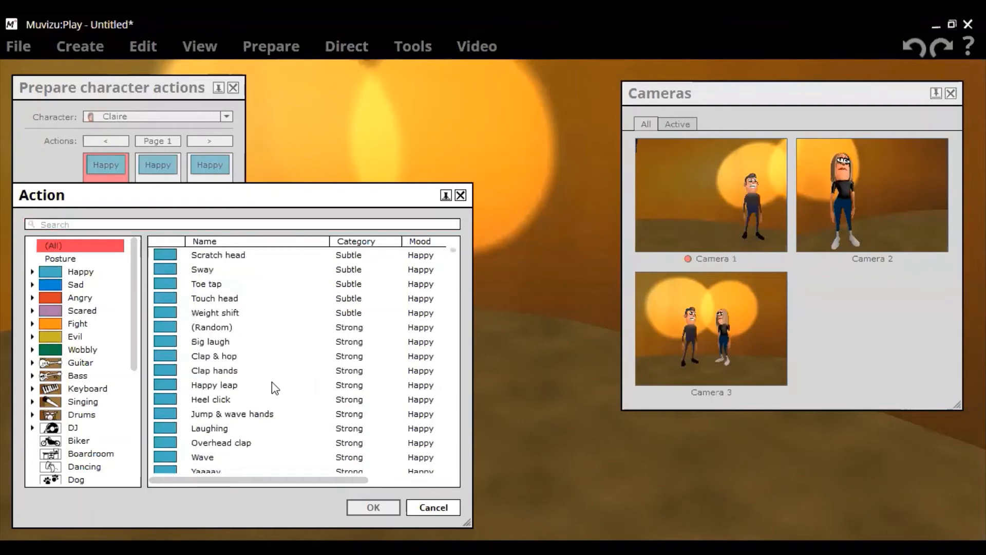
{"action": "scroll", "coordinate": [272, 387], "scroll_direction": "down", "scroll_amount": 2}
{"action": "left_click", "coordinate": [210, 342]}
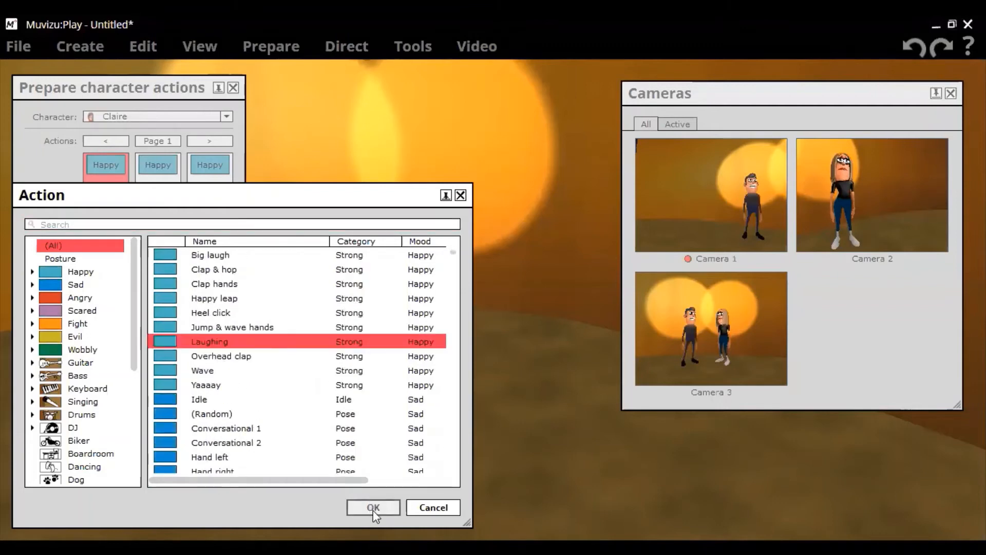
{"action": "left_click", "coordinate": [373, 507]}
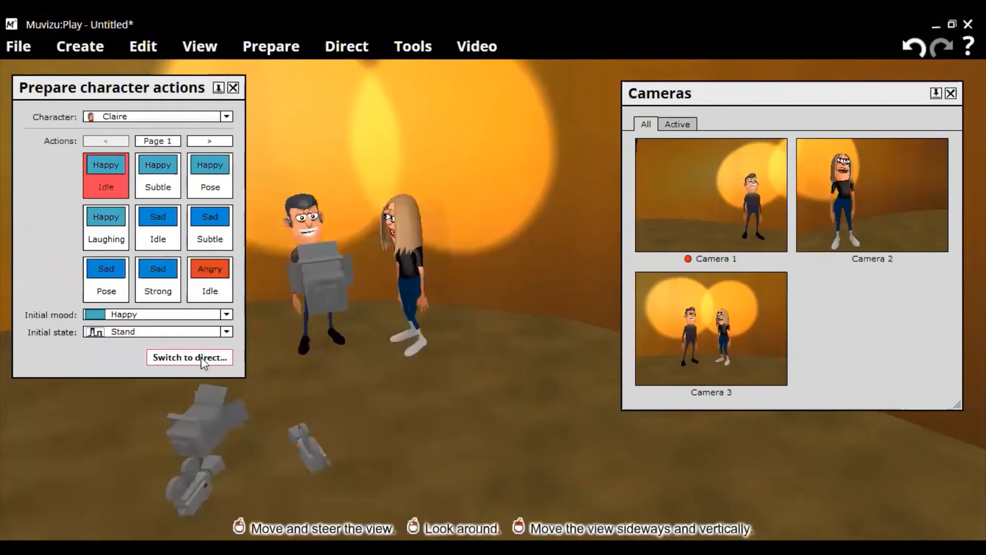
- Switch to directing Claire and record her Happy Laughing action, stopping at 00:13.720
{"action": "left_click", "coordinate": [202, 356]}
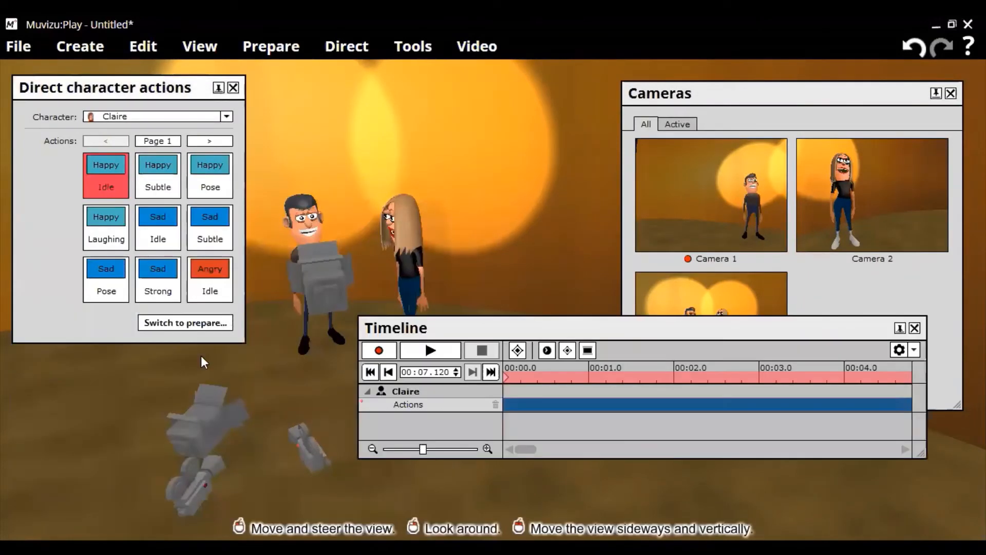
{"action": "left_click", "coordinate": [380, 350]}
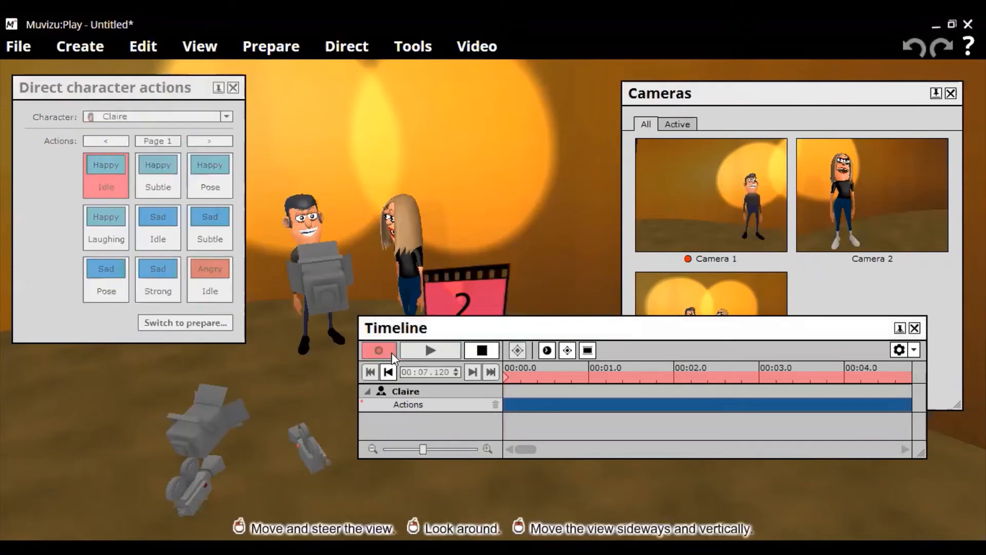
{"action": "left_click", "coordinate": [117, 237]}
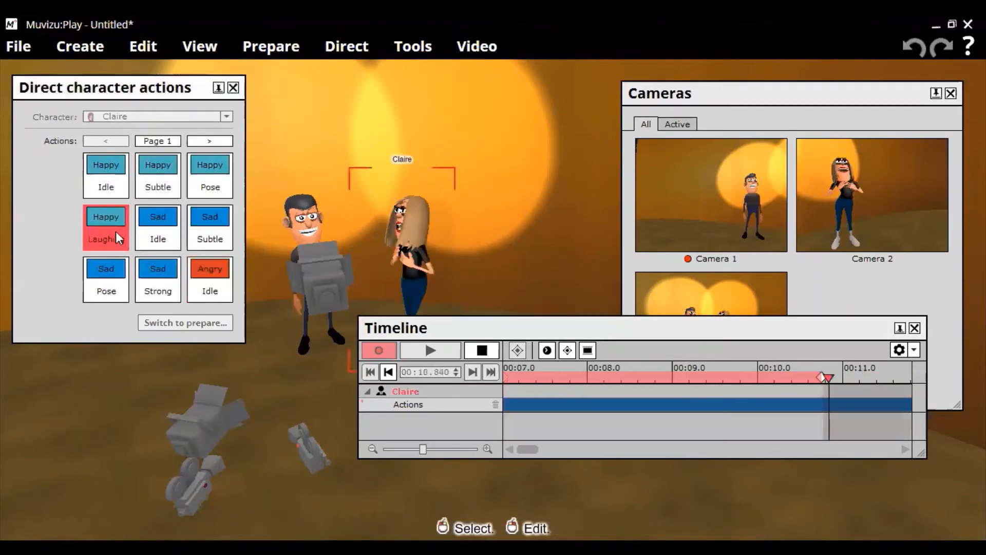
{"action": "left_click", "coordinate": [477, 349]}
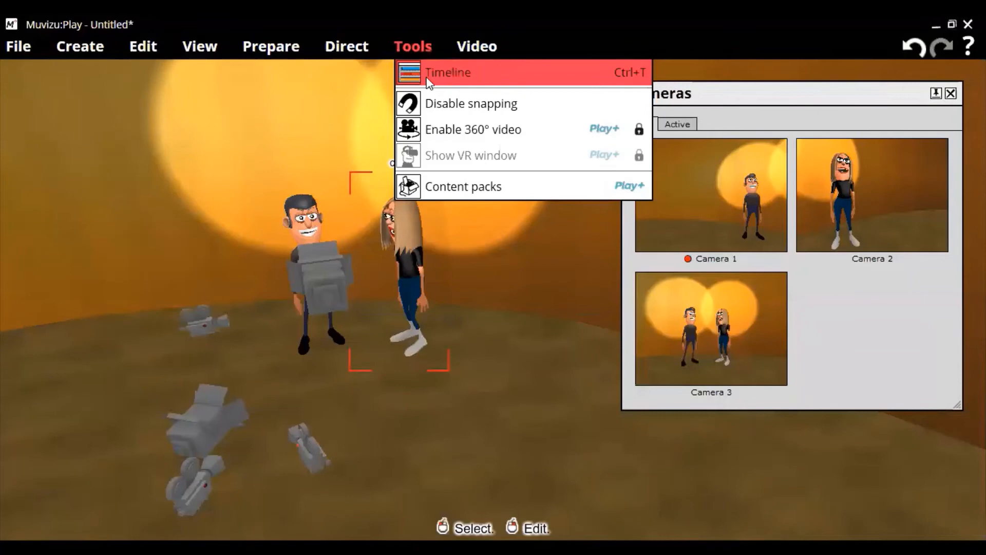
- Reopen the Timeline and drag Claire's Laughing clip to span roughly 00:04.1 to 00:06.6
{"action": "left_click", "coordinate": [428, 82]}
{"action": "left_click_drag", "start_coordinate": [652, 331], "coordinate": [568, 310]}
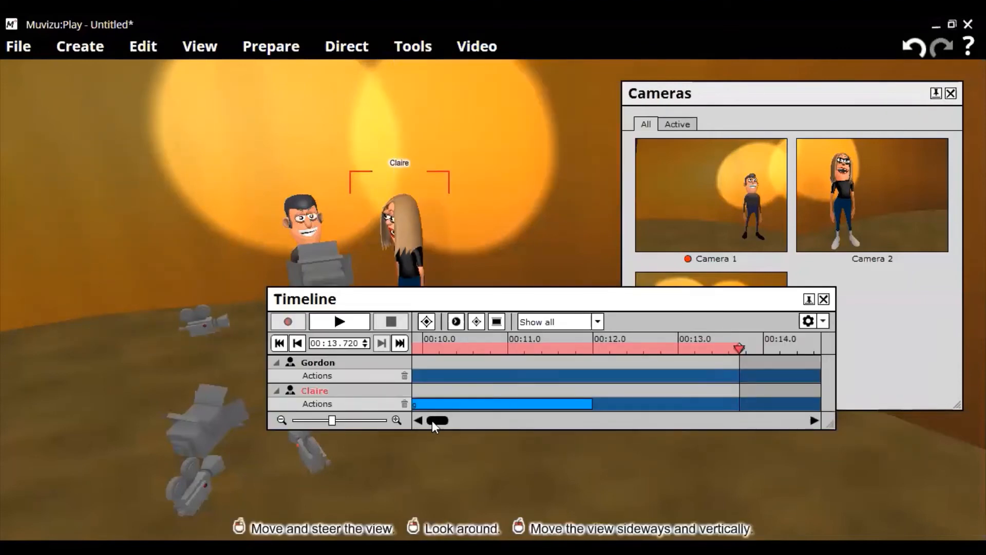
{"action": "left_click_drag", "start_coordinate": [436, 420], "coordinate": [433, 423]}
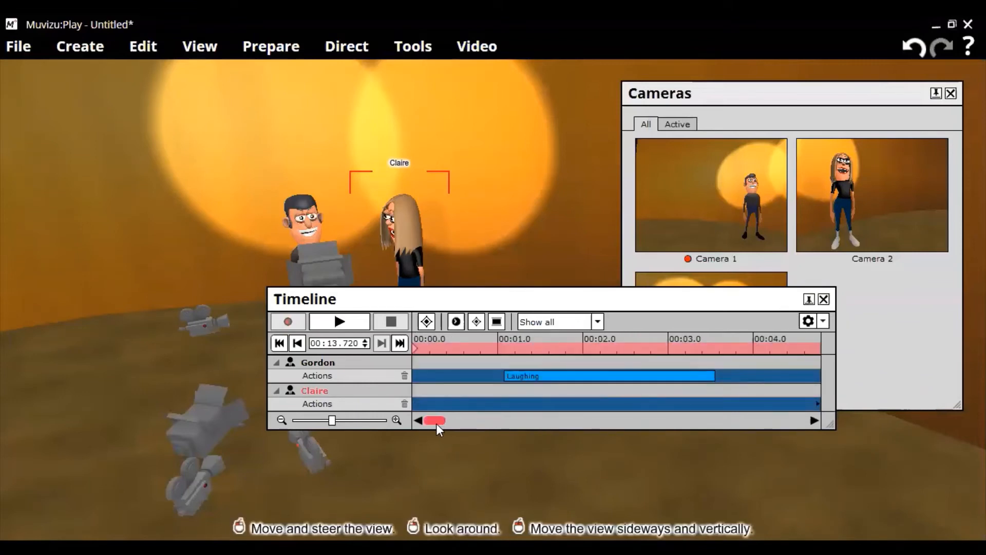
{"action": "left_click_drag", "start_coordinate": [440, 423], "coordinate": [439, 423]}
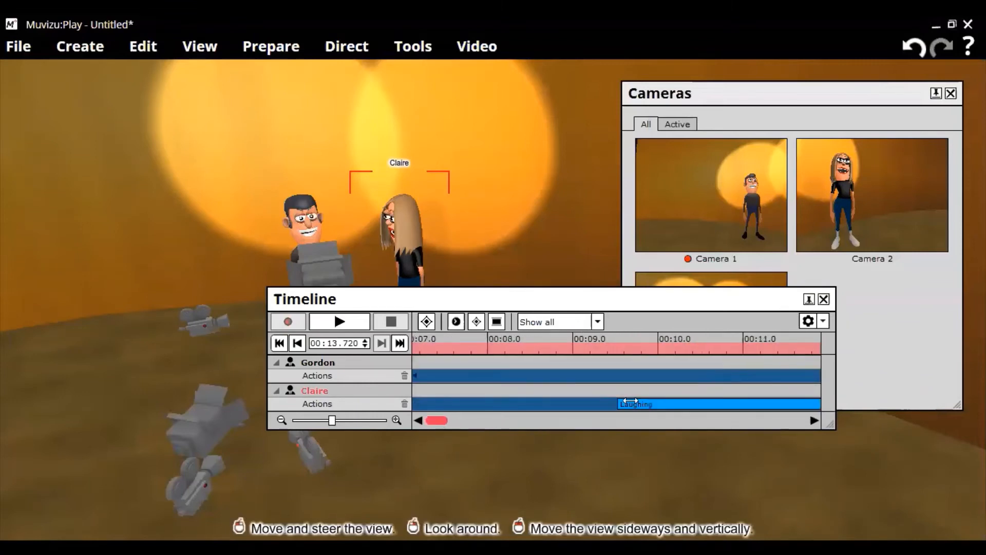
{"action": "left_click_drag", "start_coordinate": [626, 406], "coordinate": [427, 431]}
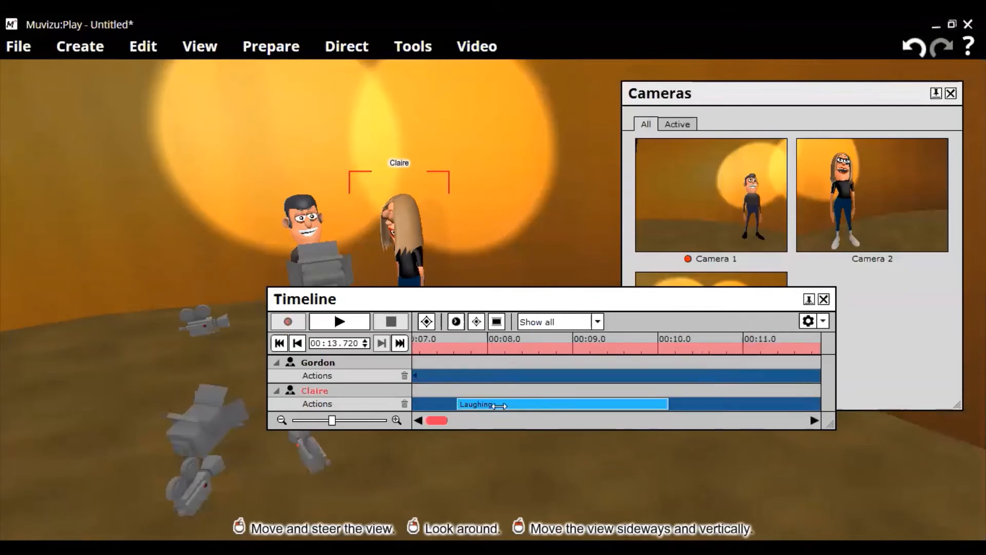
{"action": "left_click_drag", "start_coordinate": [471, 408], "coordinate": [296, 408]}
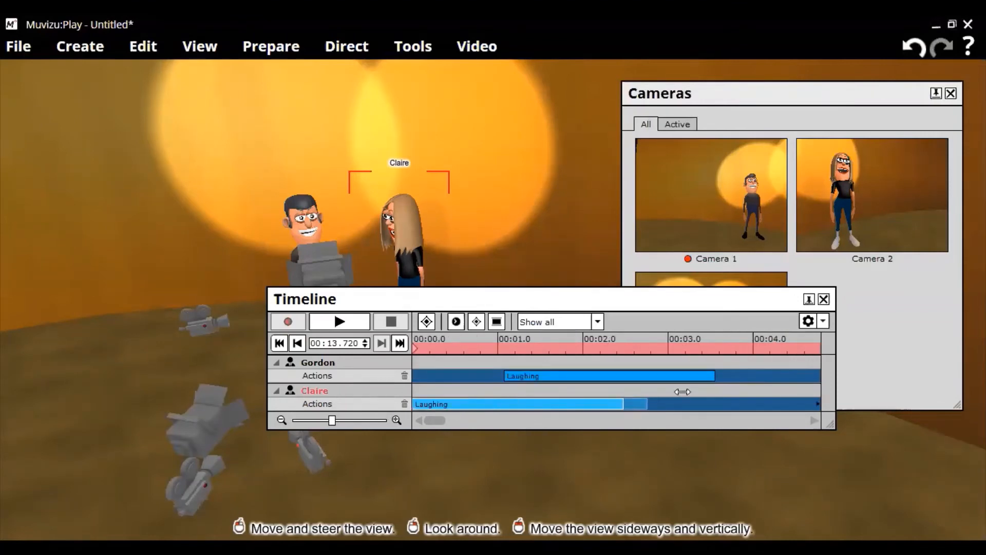
{"action": "left_click_drag", "start_coordinate": [767, 394], "coordinate": [481, 419]}
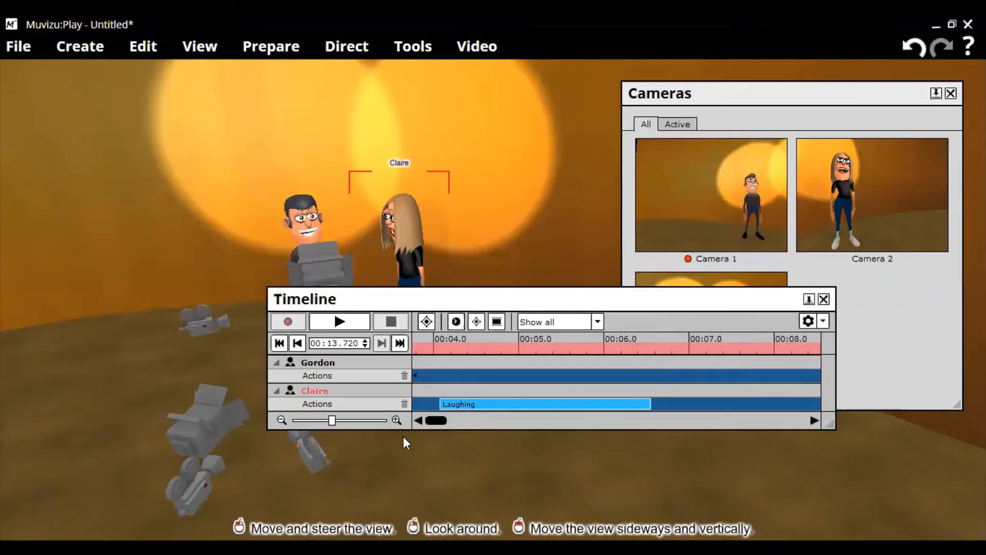
{"action": "left_click_drag", "start_coordinate": [403, 436], "coordinate": [403, 436]}
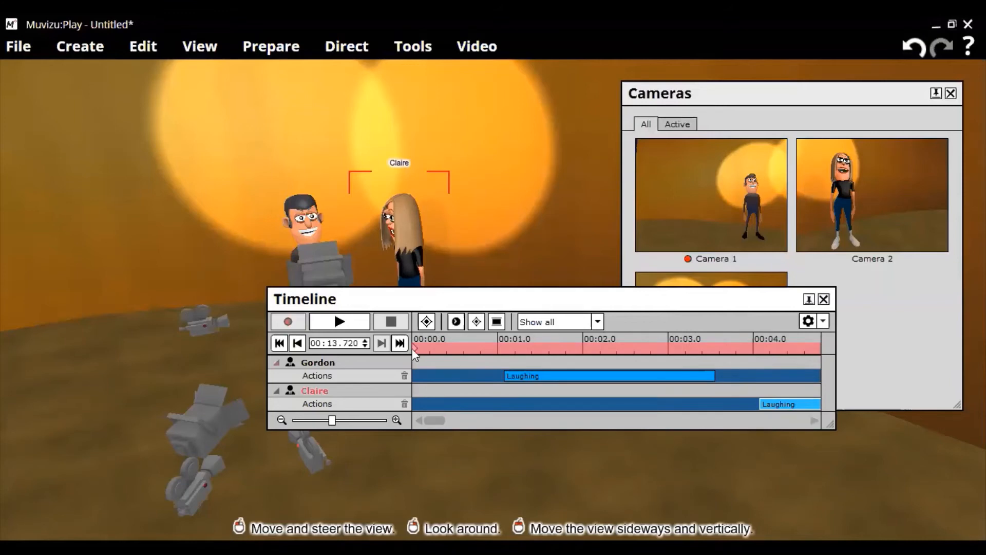
- Preview Gordon's and Claire's Laughing actions twice, then rewind the timeline to 00:00.000
{"action": "left_click", "coordinate": [346, 328]}
{"action": "left_click", "coordinate": [389, 324]}
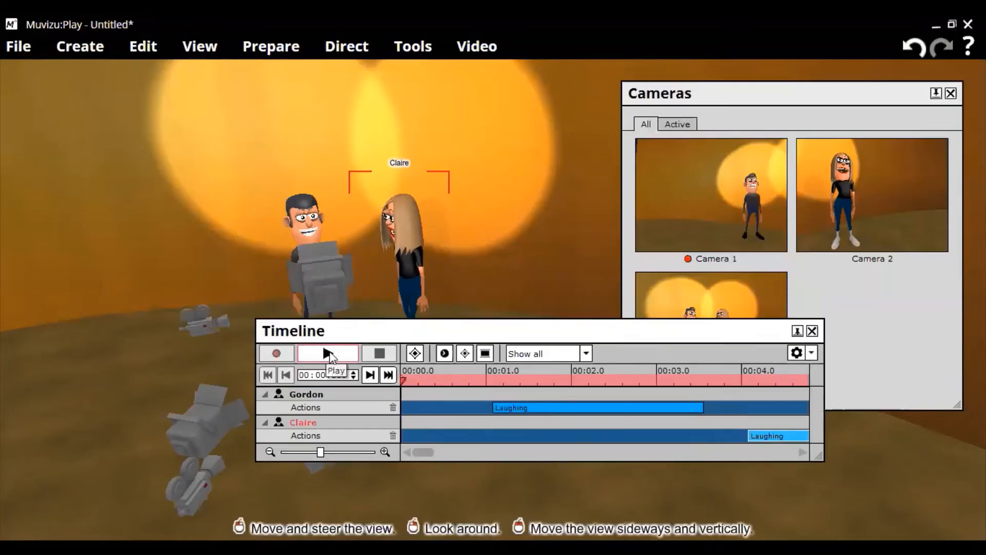
{"action": "left_click", "coordinate": [329, 354]}
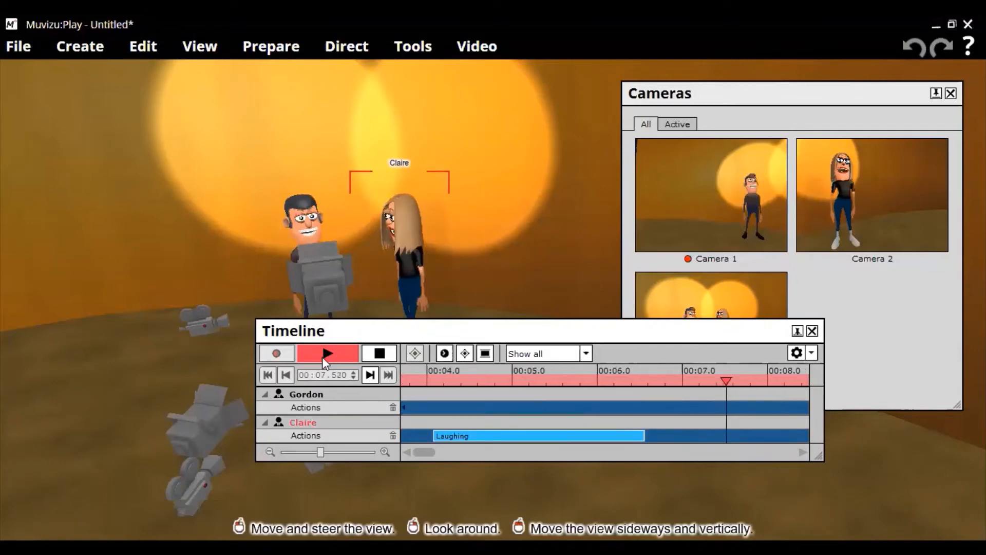
{"action": "left_click", "coordinate": [377, 359]}
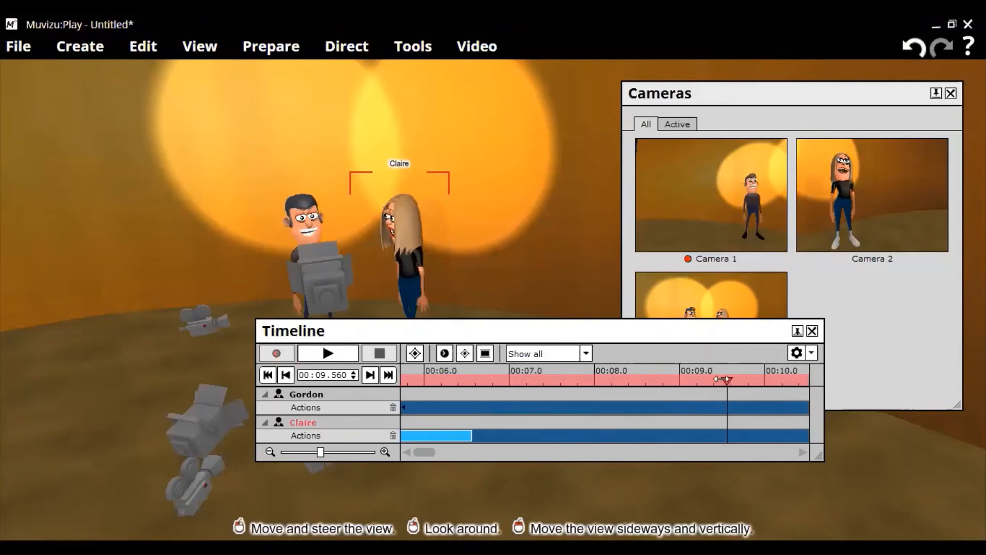
{"action": "left_click", "coordinate": [281, 372]}
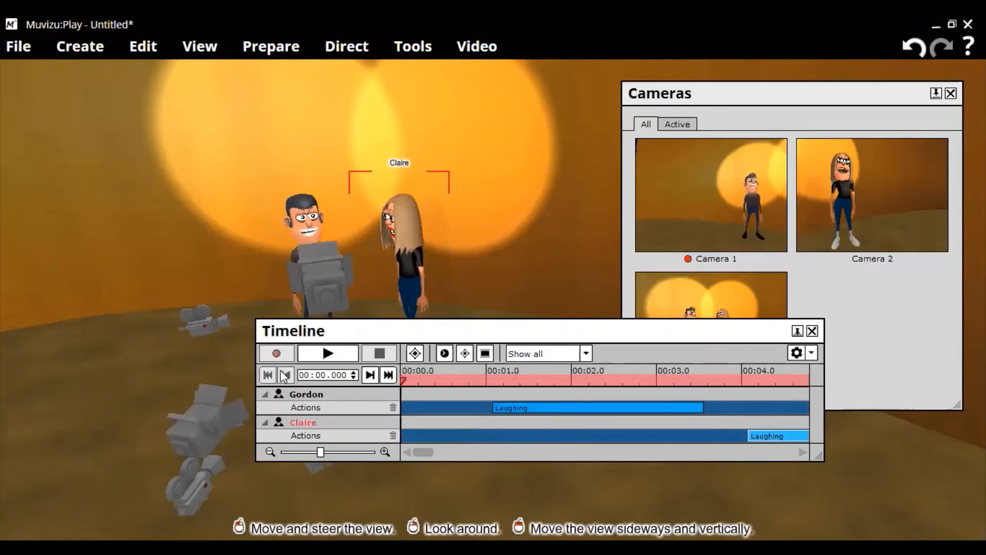
- Drag Claire's Laughing clip to span about 00:01.1 to 00:03.6, matching Gordon's clip
{"action": "left_click_drag", "start_coordinate": [482, 337], "coordinate": [478, 338]}
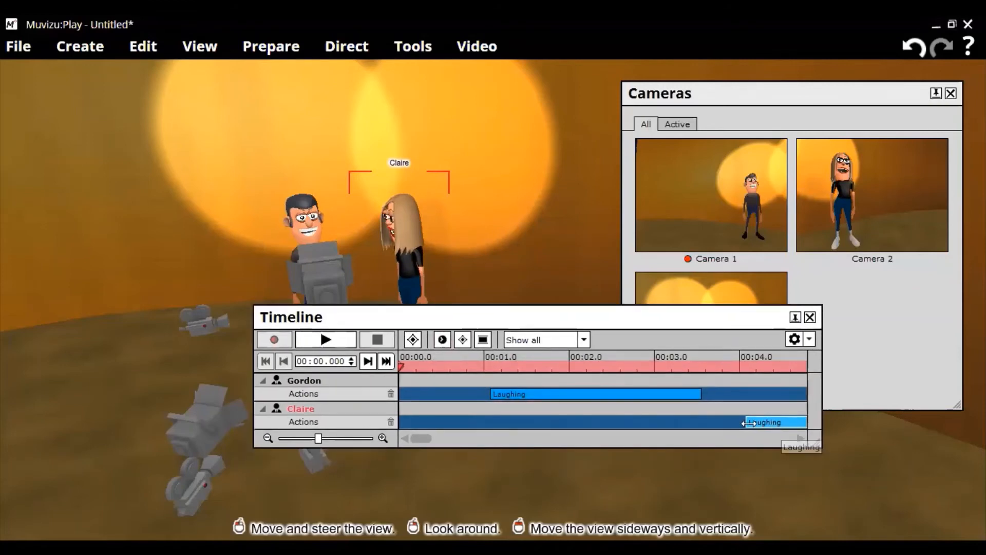
{"action": "left_click_drag", "start_coordinate": [748, 423], "coordinate": [409, 446]}
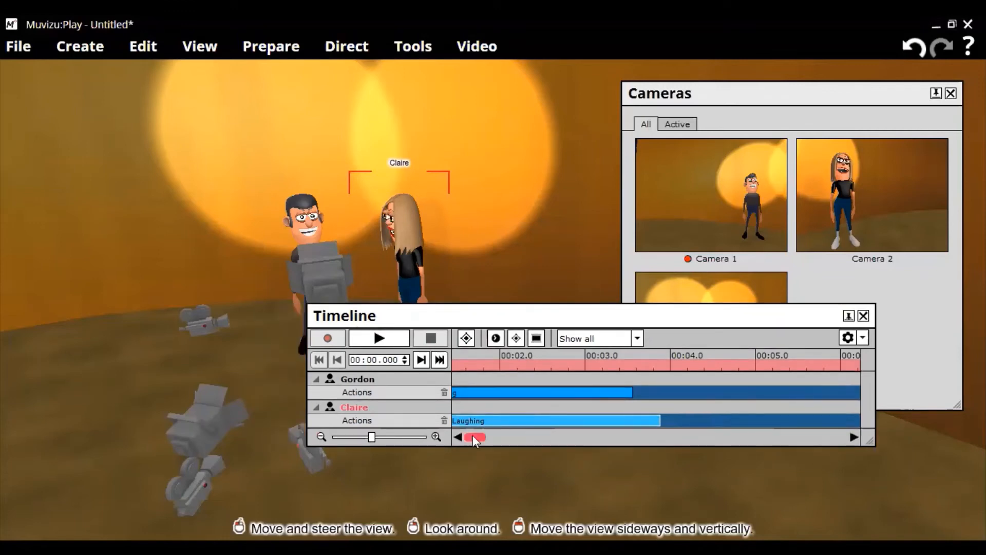
{"action": "left_click_drag", "start_coordinate": [473, 438], "coordinate": [470, 438]}
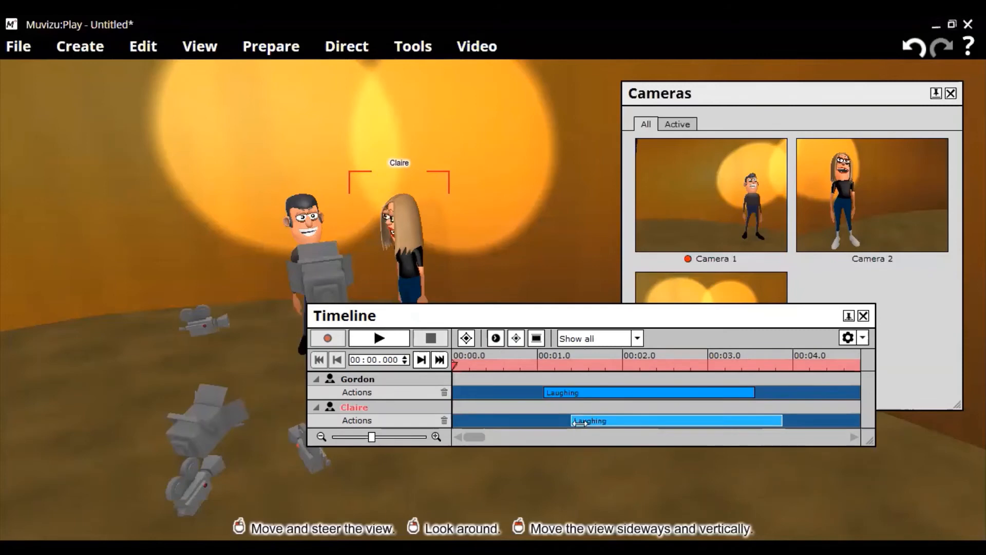
{"action": "left_click_drag", "start_coordinate": [580, 422], "coordinate": [573, 423]}
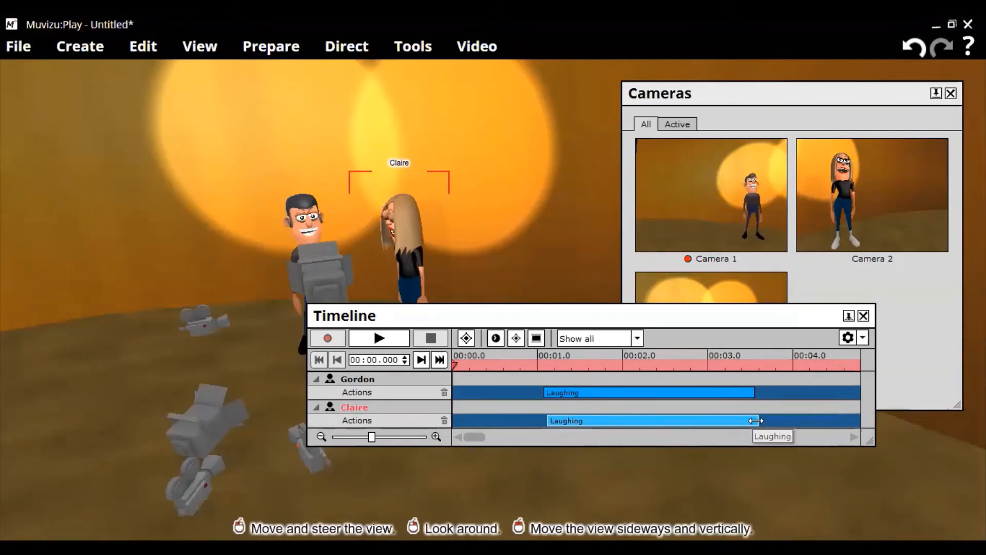
{"action": "left_click_drag", "start_coordinate": [755, 421], "coordinate": [747, 420]}
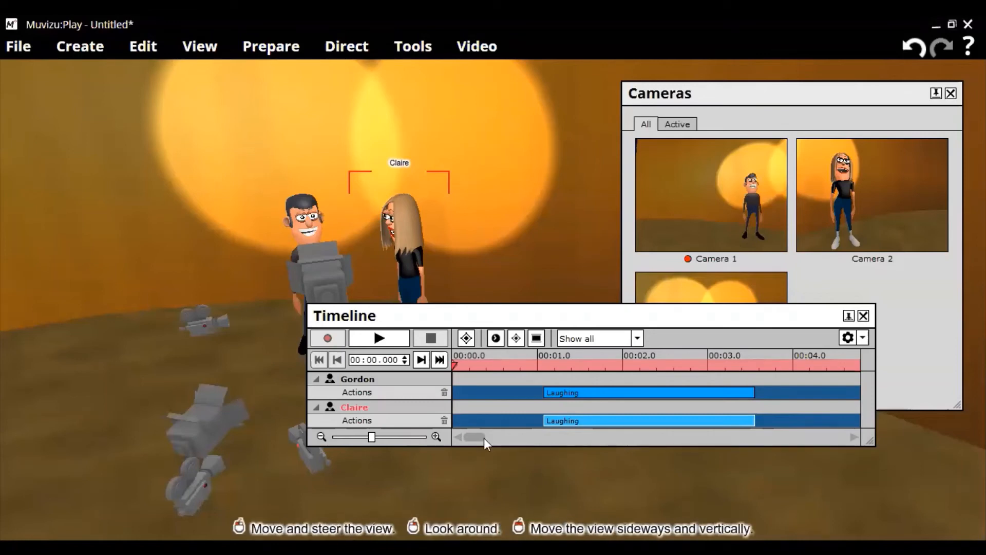
{"action": "left_click_drag", "start_coordinate": [487, 437], "coordinate": [479, 441]}
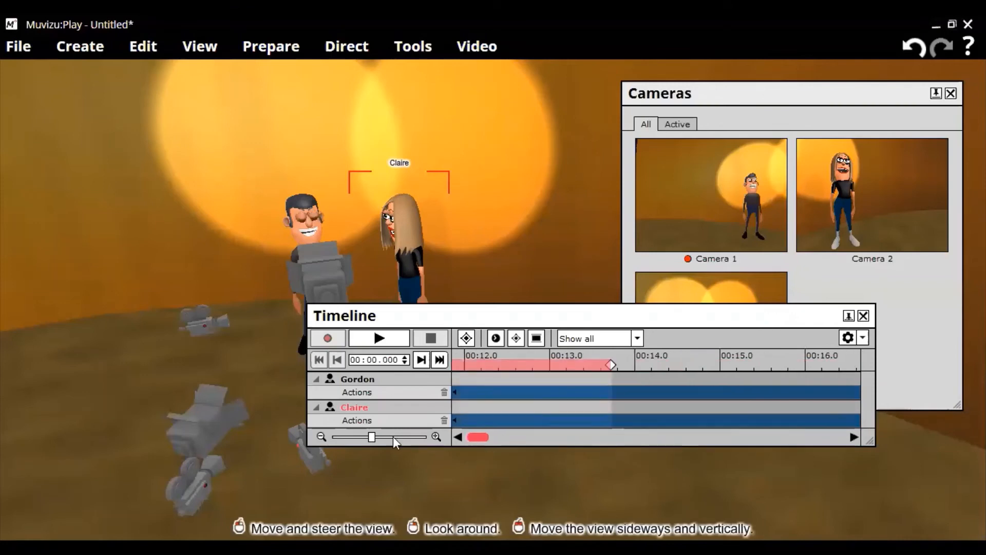
- Play both characters laughing together and stop playback at 00:06.000
{"action": "left_click", "coordinate": [385, 343]}
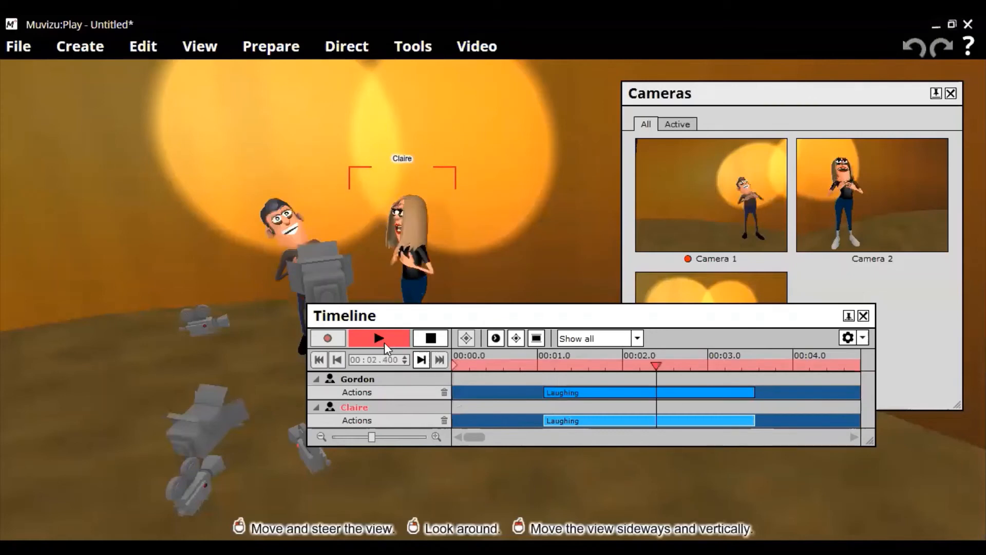
{"action": "left_click", "coordinate": [422, 340]}
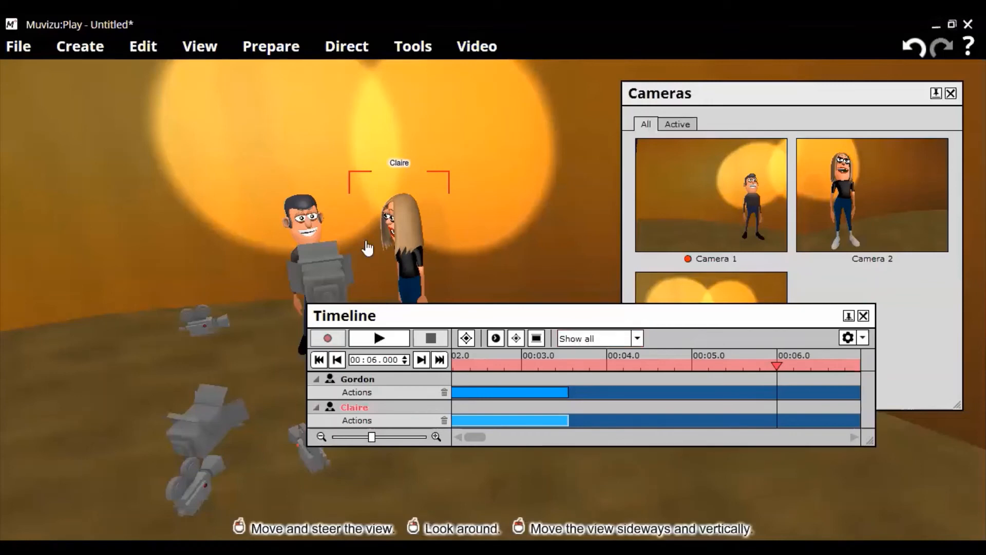
- Set the timeline filter to Show selected and select Gordon to display his Actions track
{"action": "left_click", "coordinate": [637, 338]}
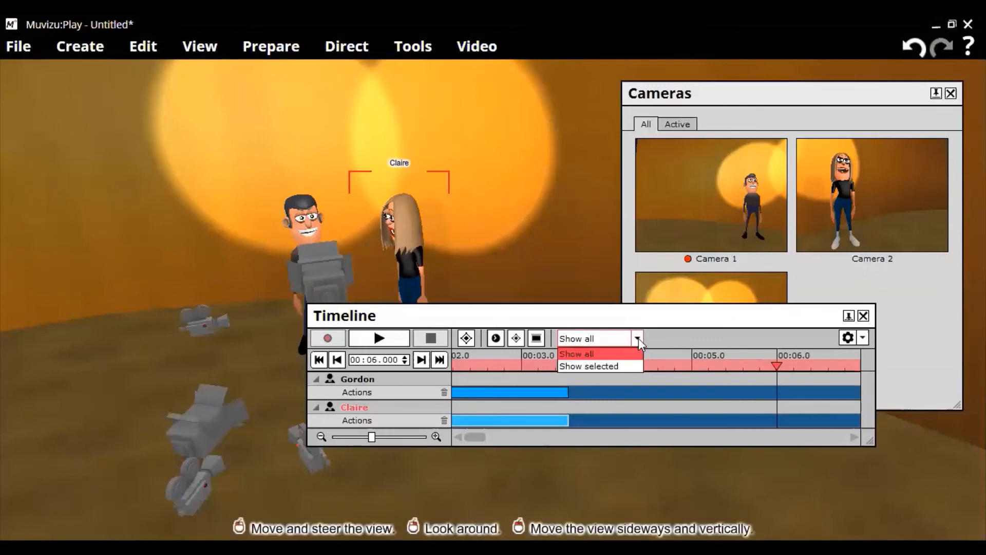
{"action": "left_click", "coordinate": [622, 366]}
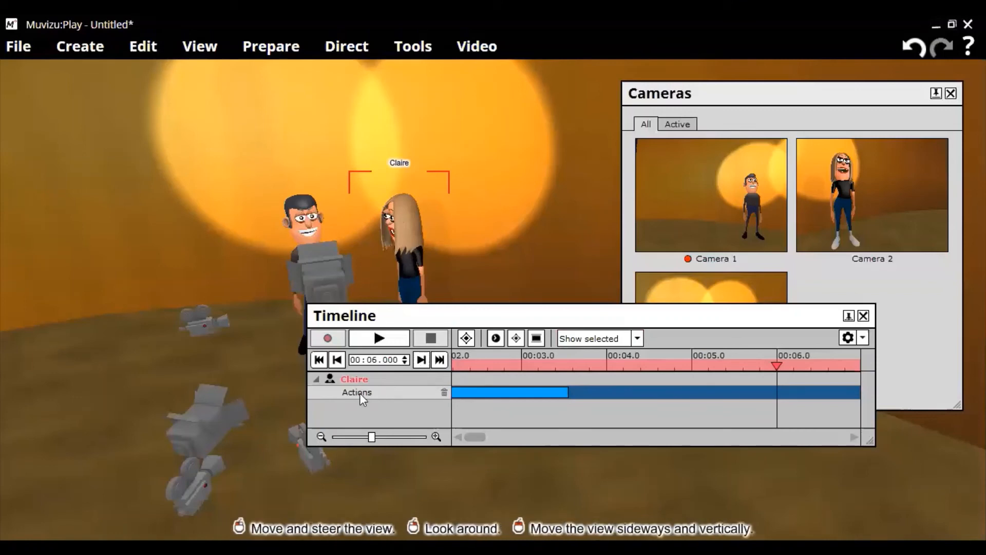
{"action": "left_click", "coordinate": [307, 218]}
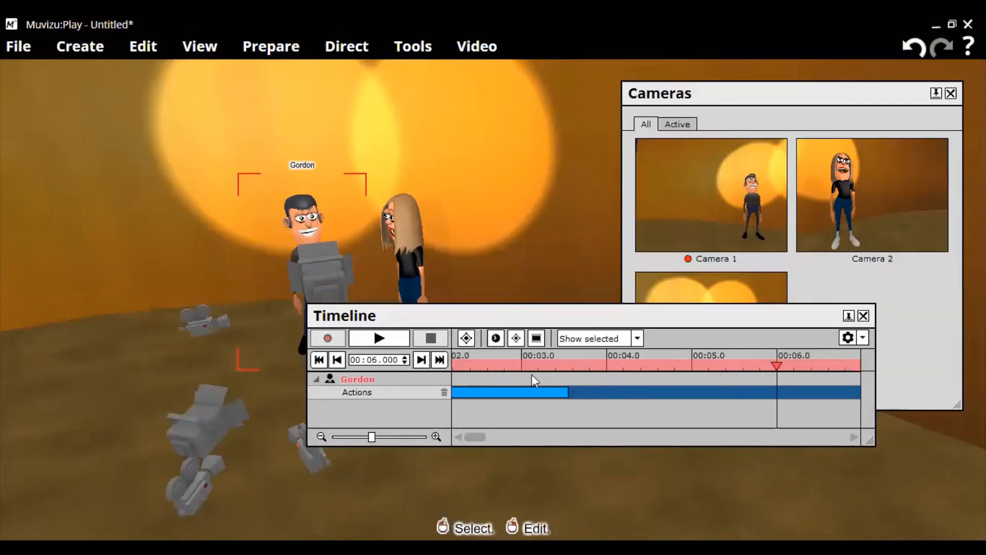
- Move the Timeline panel up and left, then close it
{"action": "left_click_drag", "start_coordinate": [532, 315], "coordinate": [499, 305]}
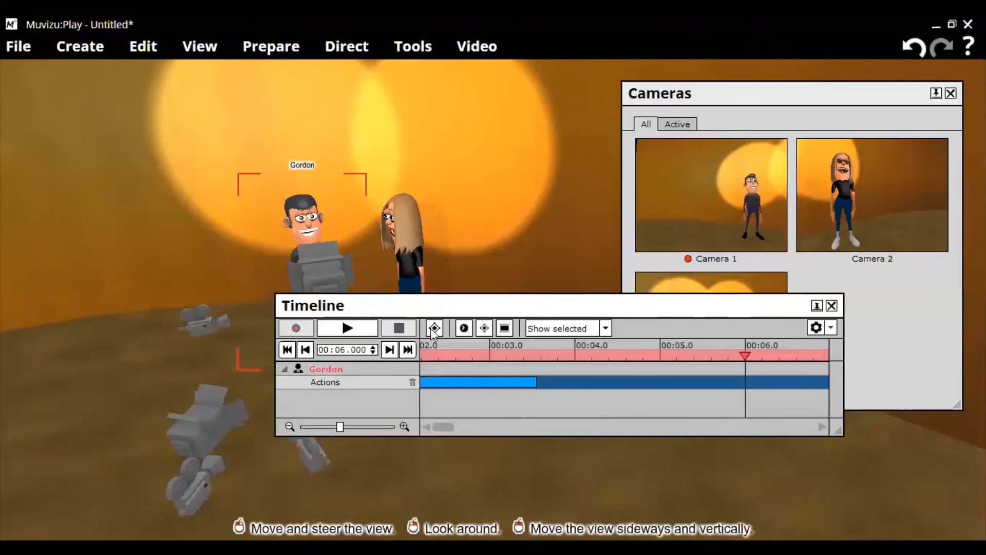
{"action": "left_click", "coordinate": [831, 307]}
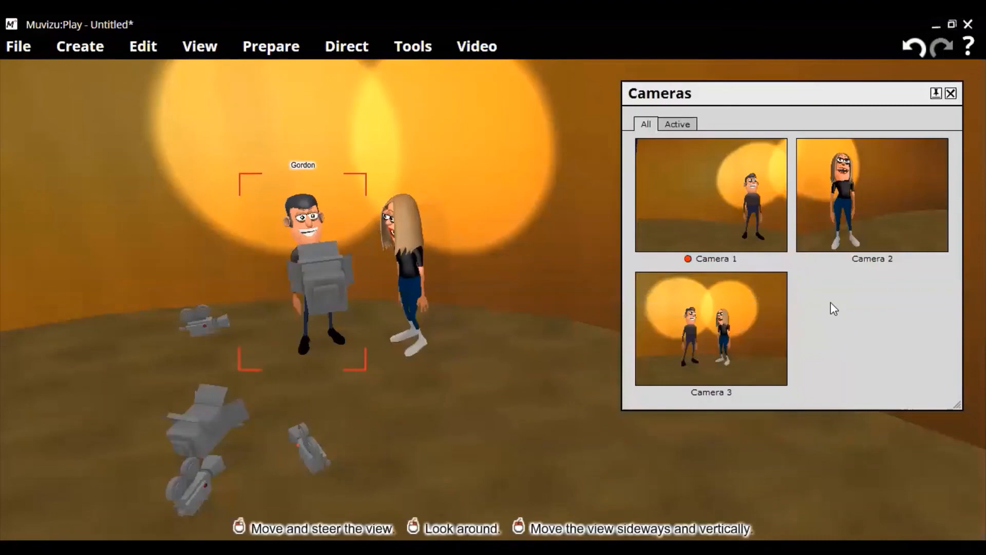